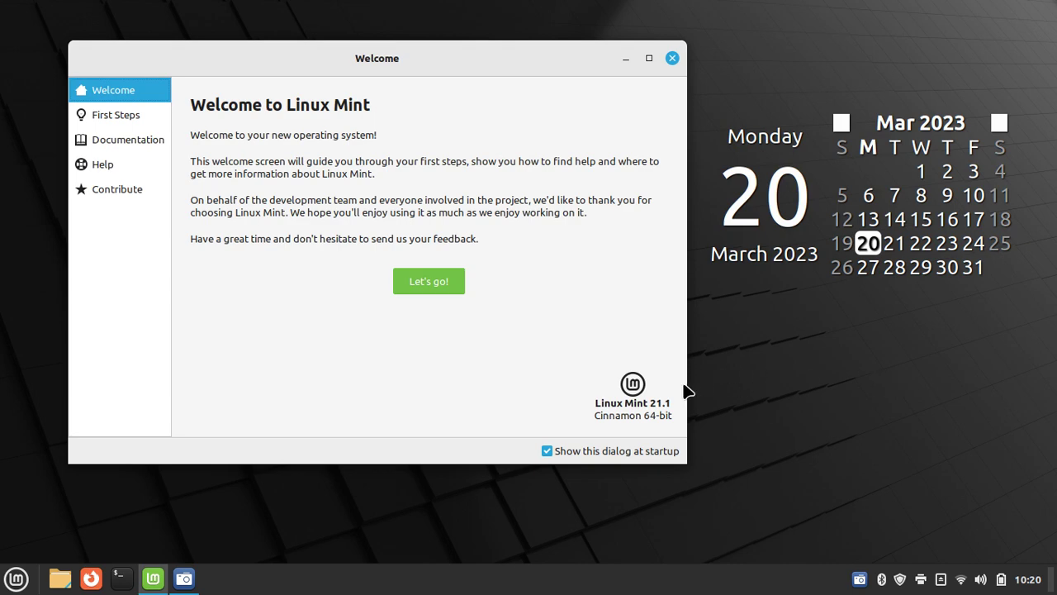
Step: Dismiss the welcome screen and run inxi -Fxz in a new terminal window
click(673, 59)
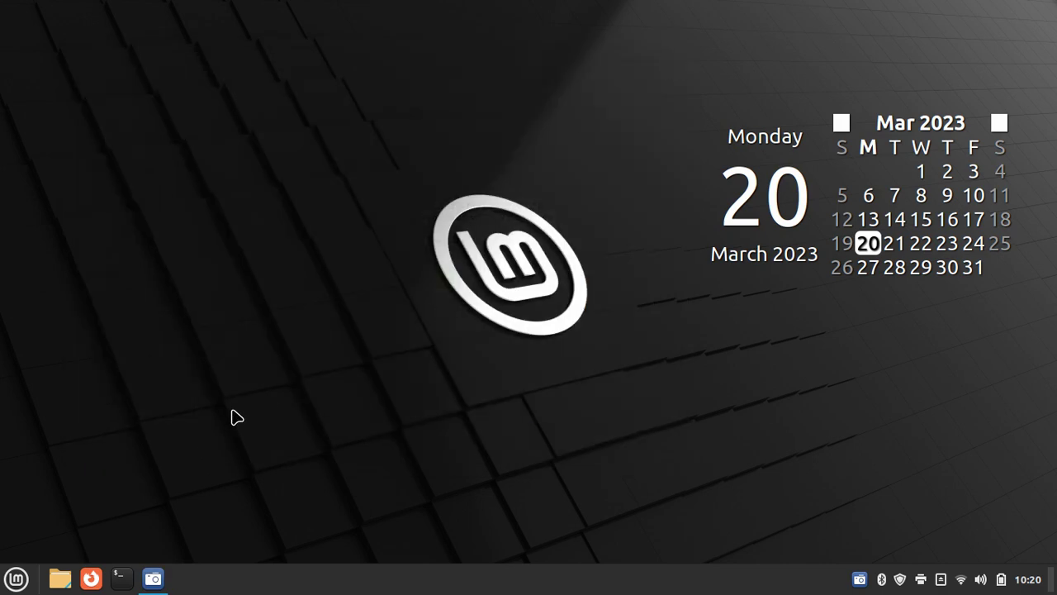
click(122, 580)
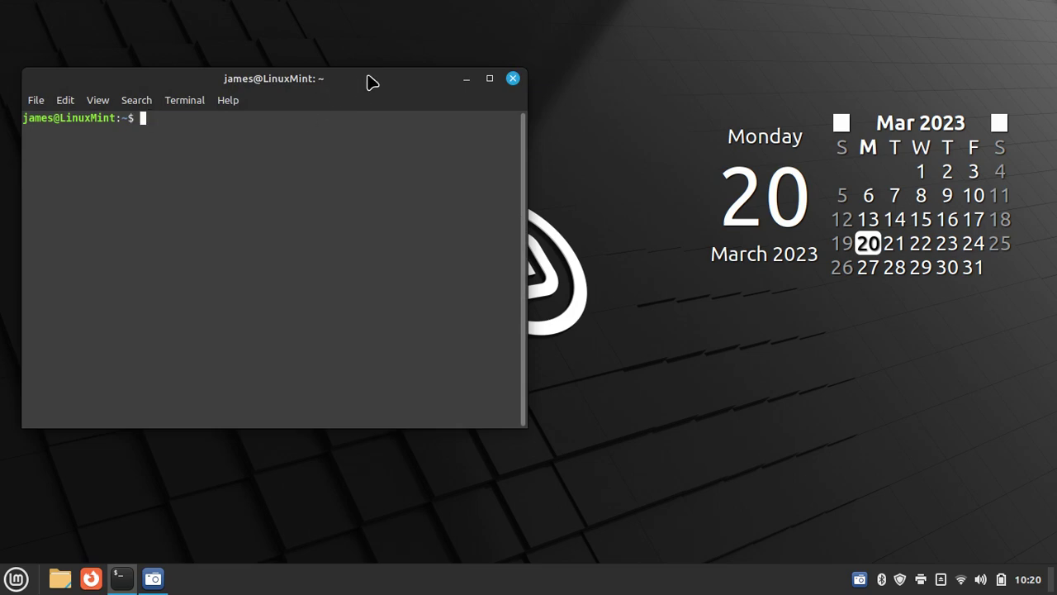
drag(372, 82, 500, 118)
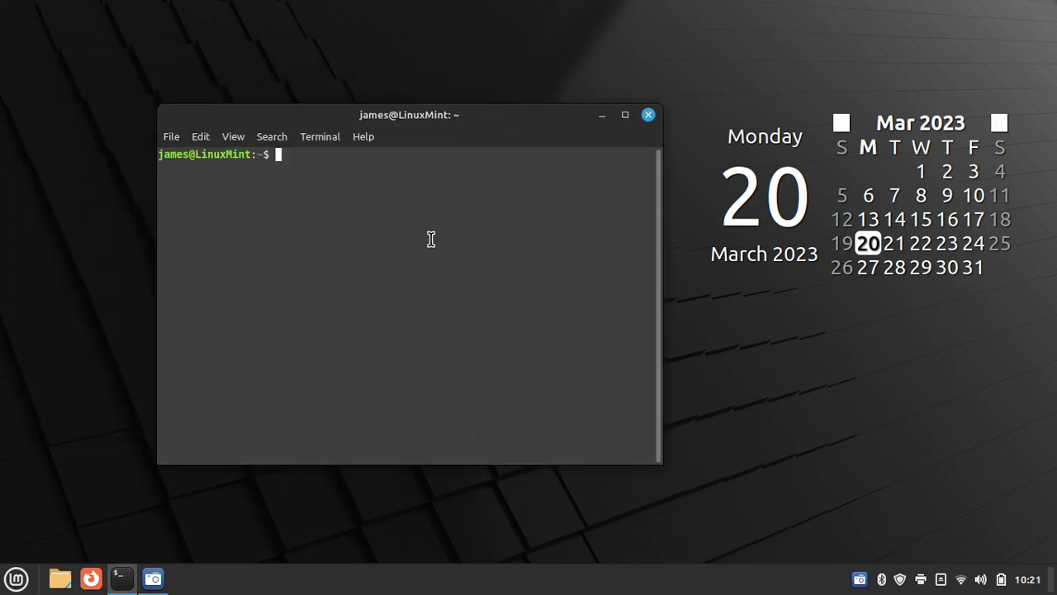
text(inxi -Fxz)
key(Return)
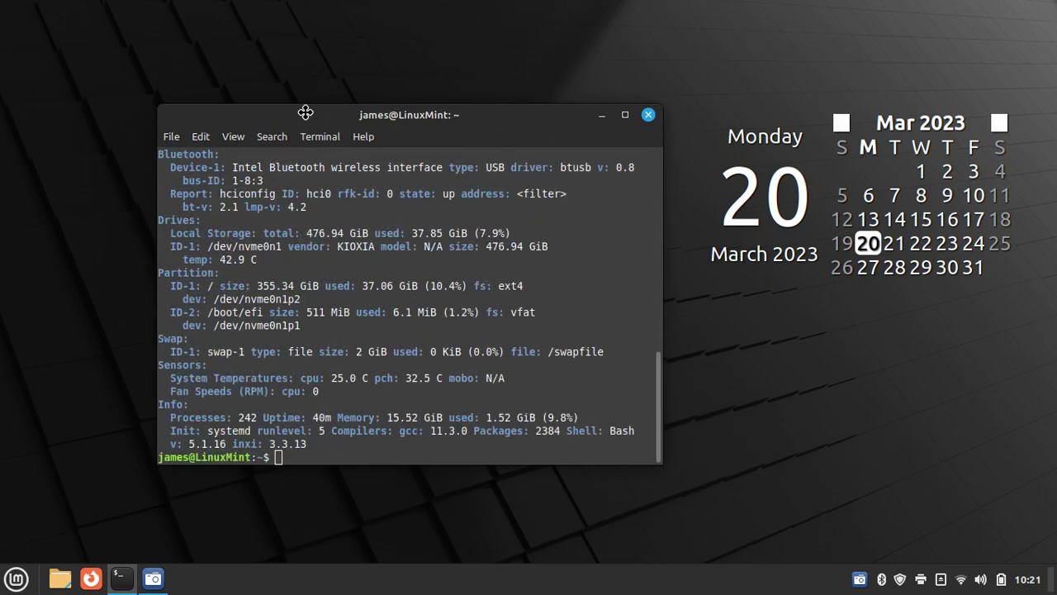
Step: Enlarge the terminal window and examine the laptop model, processor and display resolution in the inxi report
drag(305, 112, 211, 39)
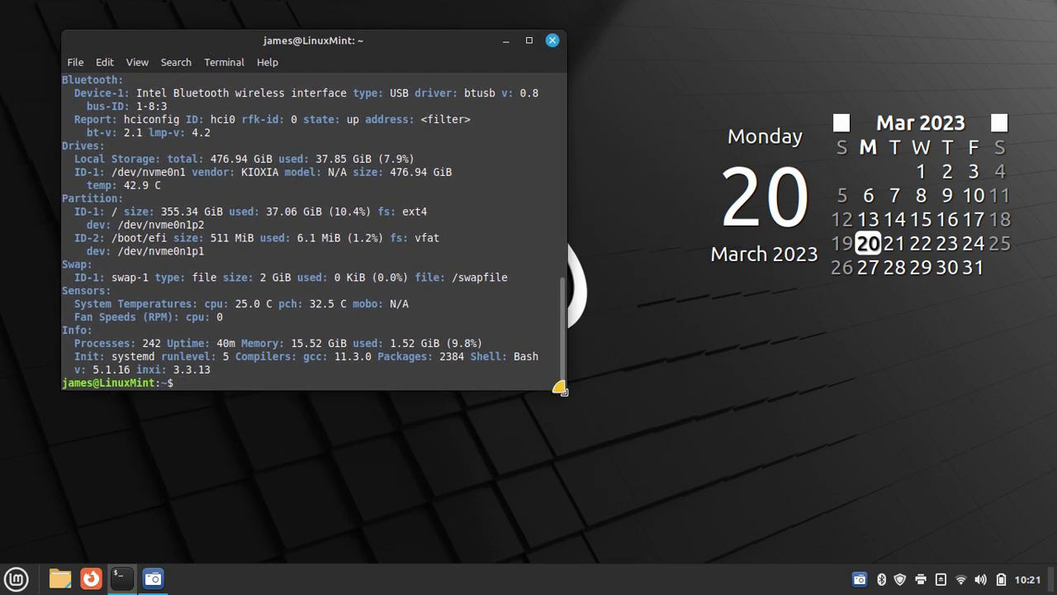
drag(560, 388, 845, 509)
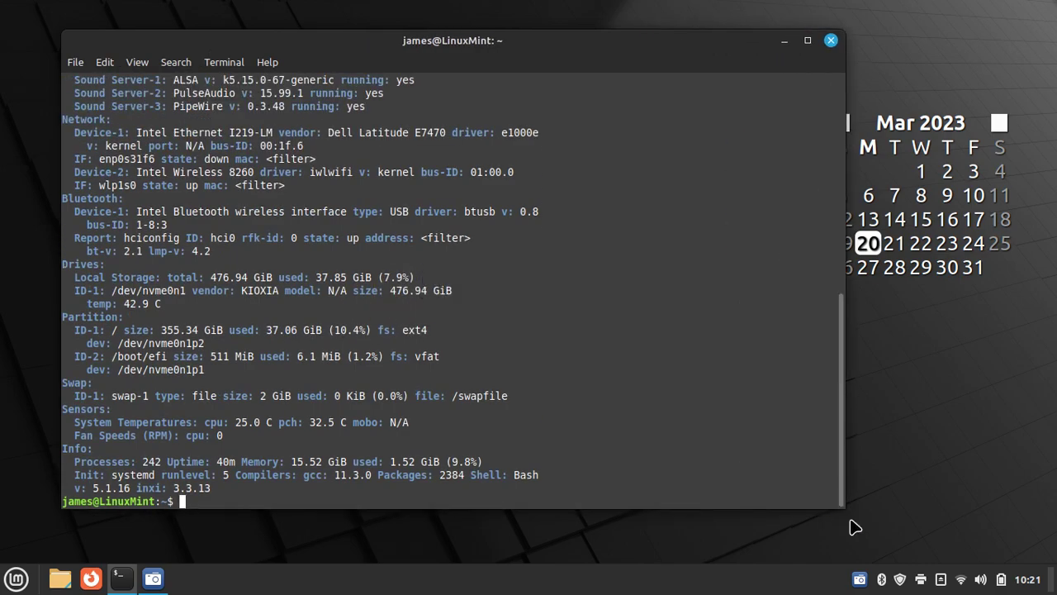
scroll(682, 239, up, 12)
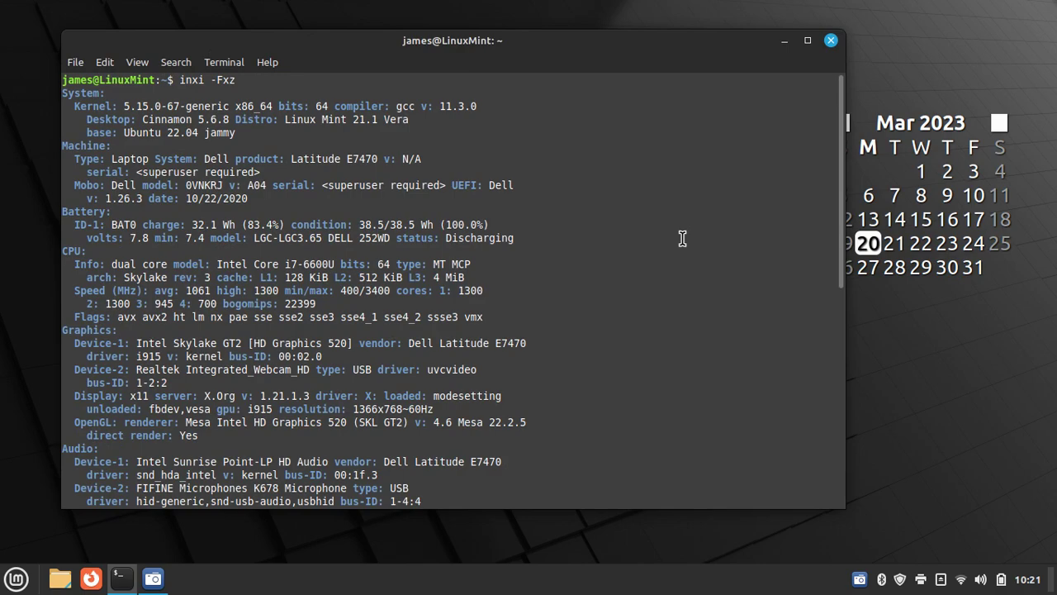
scroll(682, 239, down, 10)
scroll(682, 239, up, 10)
drag(291, 159, 383, 159)
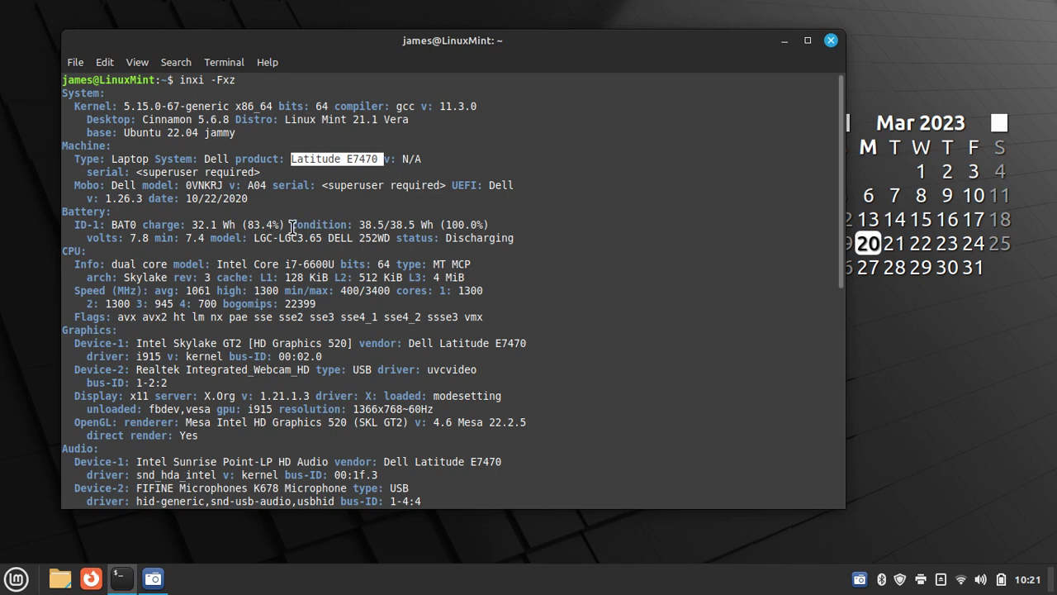
drag(212, 263, 337, 264)
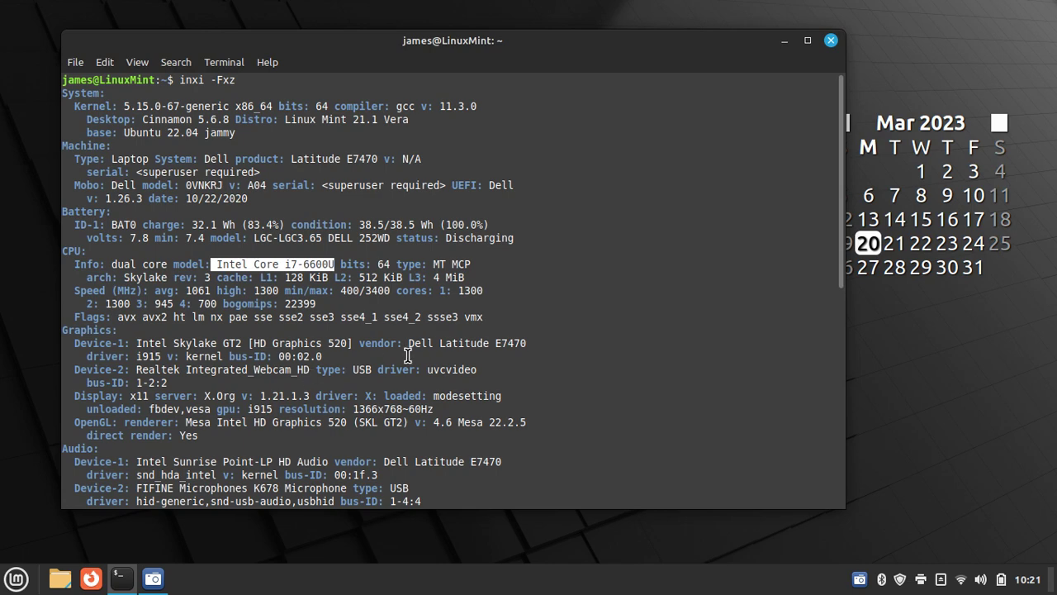
scroll(427, 374, down, 3)
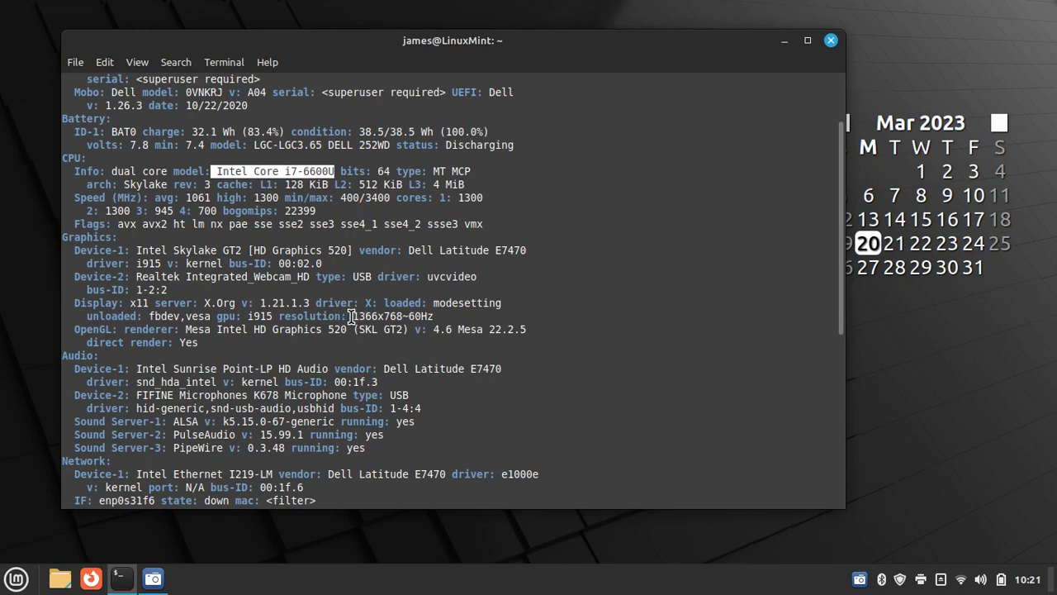
drag(353, 316, 438, 314)
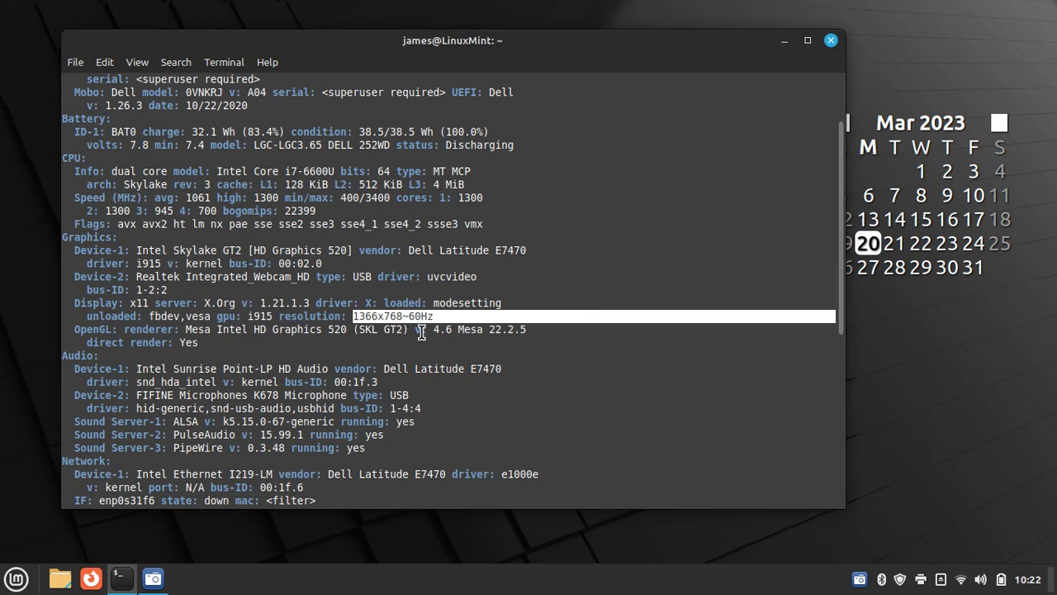
Step: Review the audio, network, drive, partition and memory details in the rest of the report, and close the terminal
scroll(422, 332, down, 4)
scroll(421, 332, down, 3)
scroll(421, 332, up, 1)
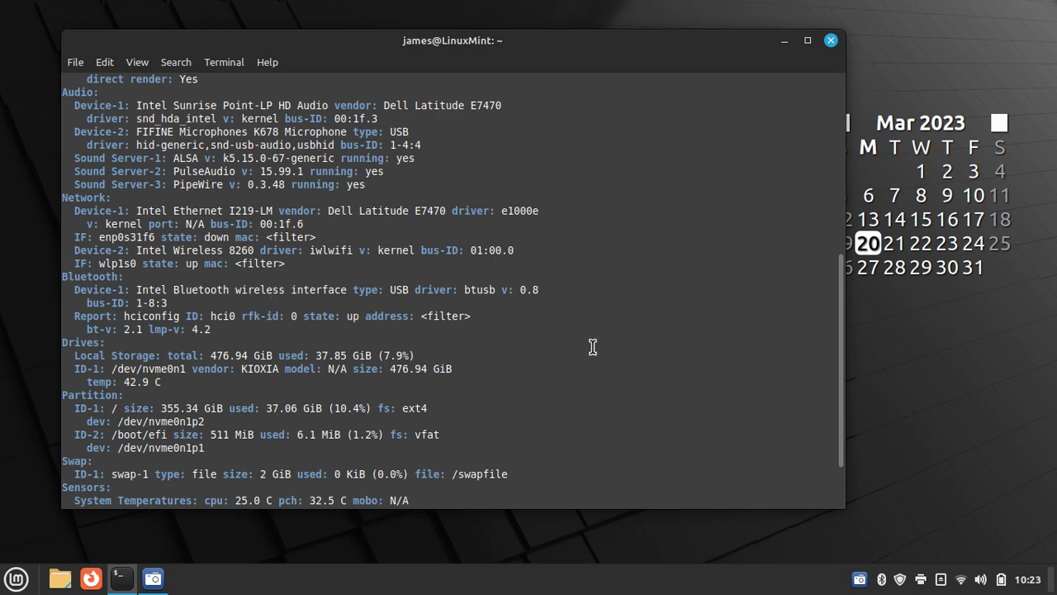
scroll(589, 342, down, 2)
scroll(589, 342, down, 2)
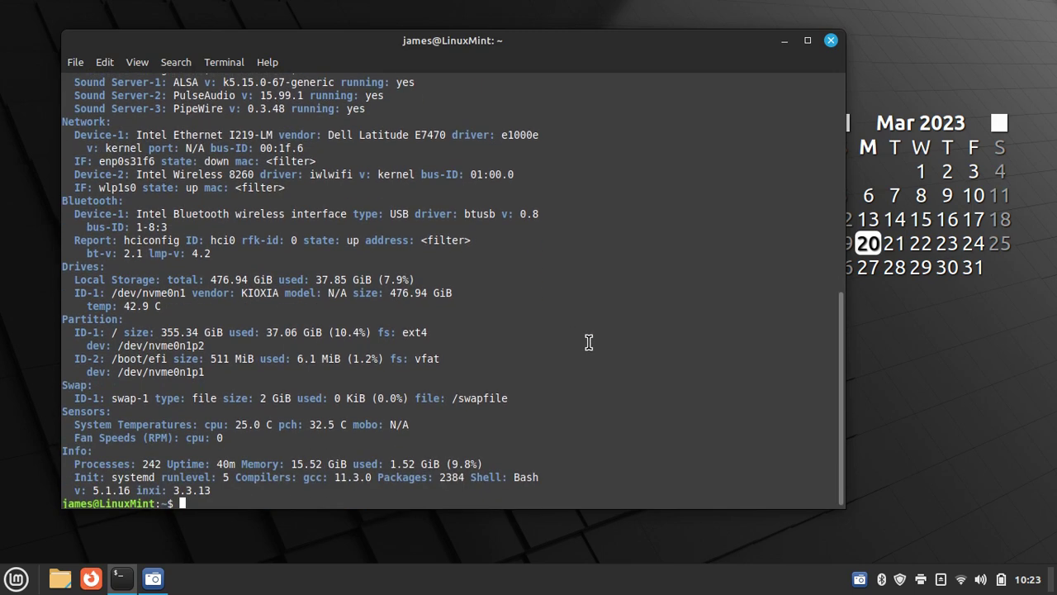
scroll(590, 342, up, 1)
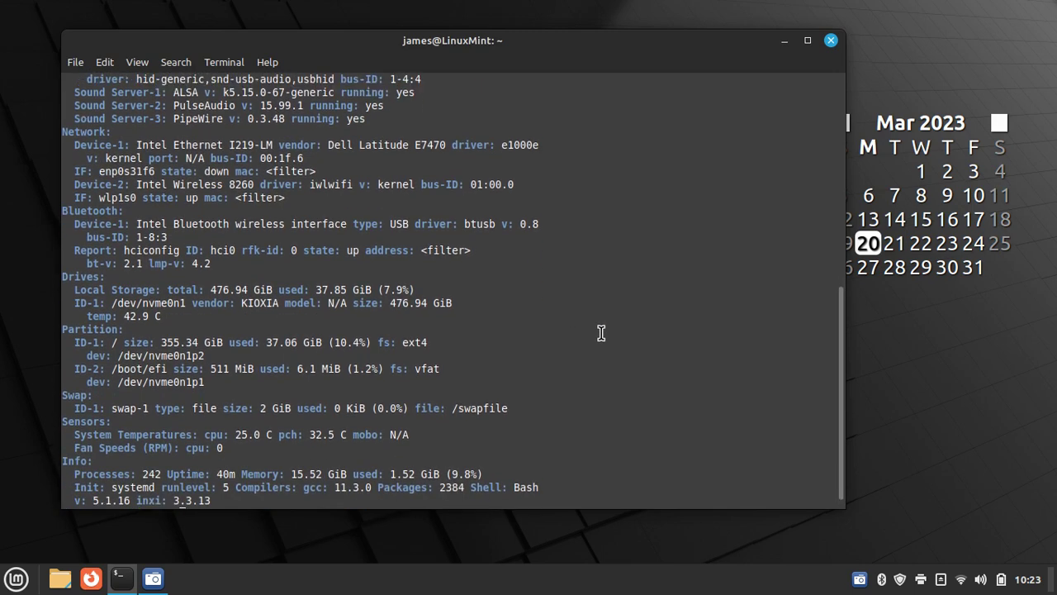
click(831, 42)
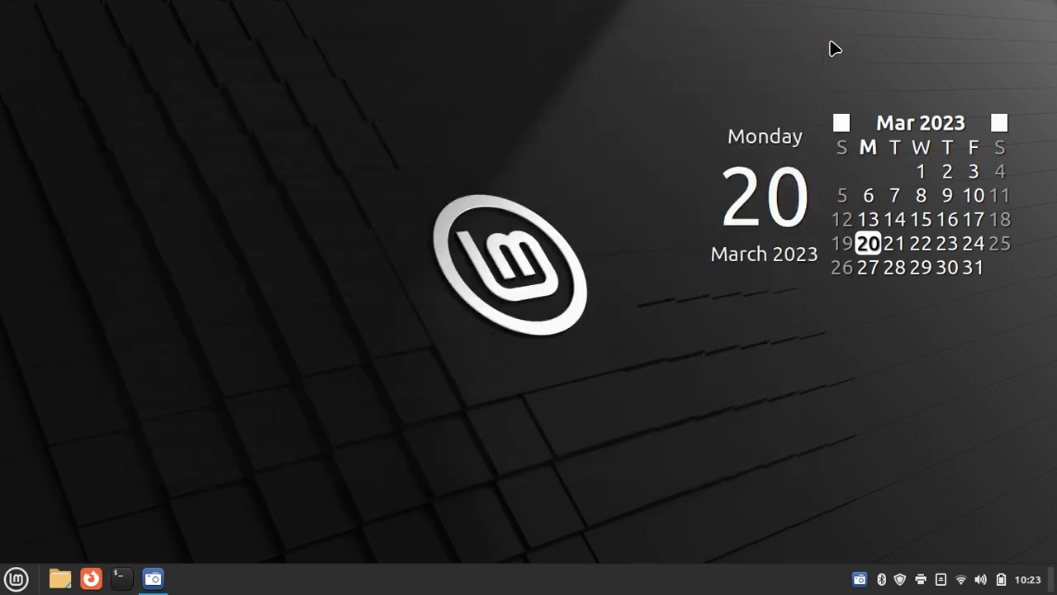
Step: Open System Settings and view the System Info page, returning to the settings overview
right_click(532, 587)
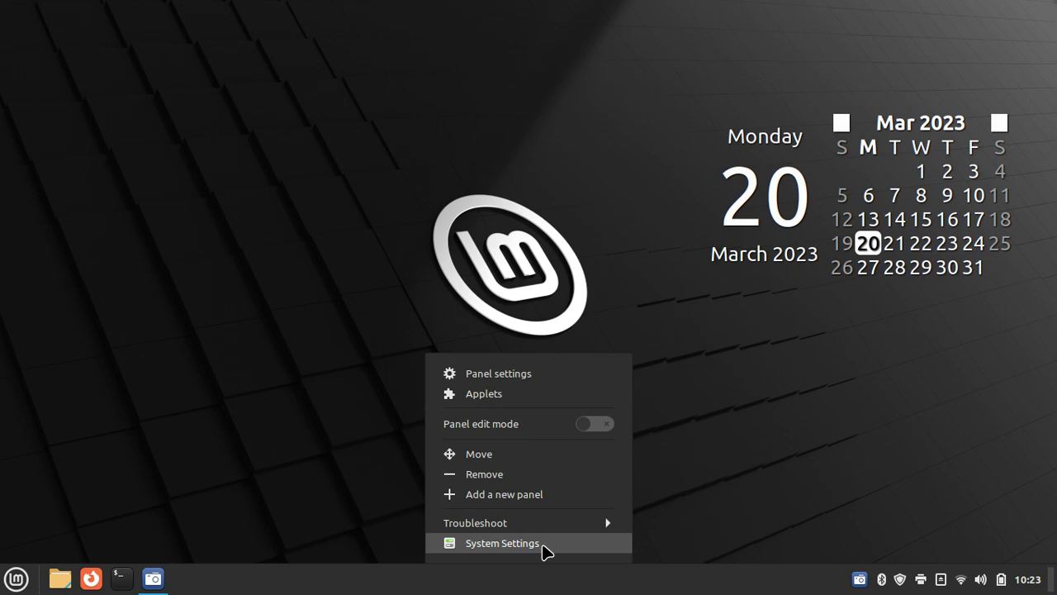
click(502, 543)
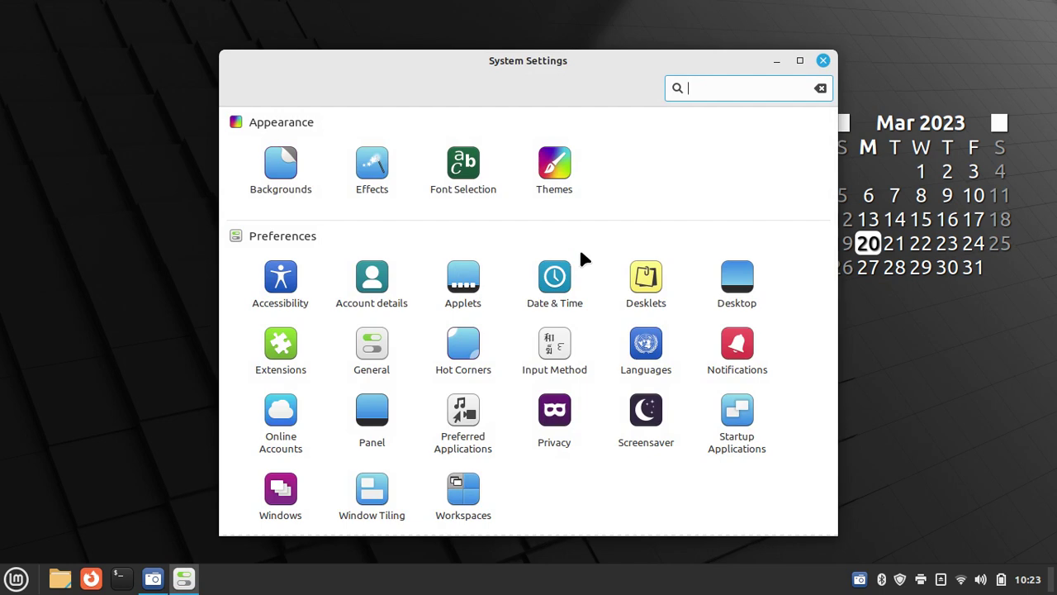
scroll(579, 256, down, 5)
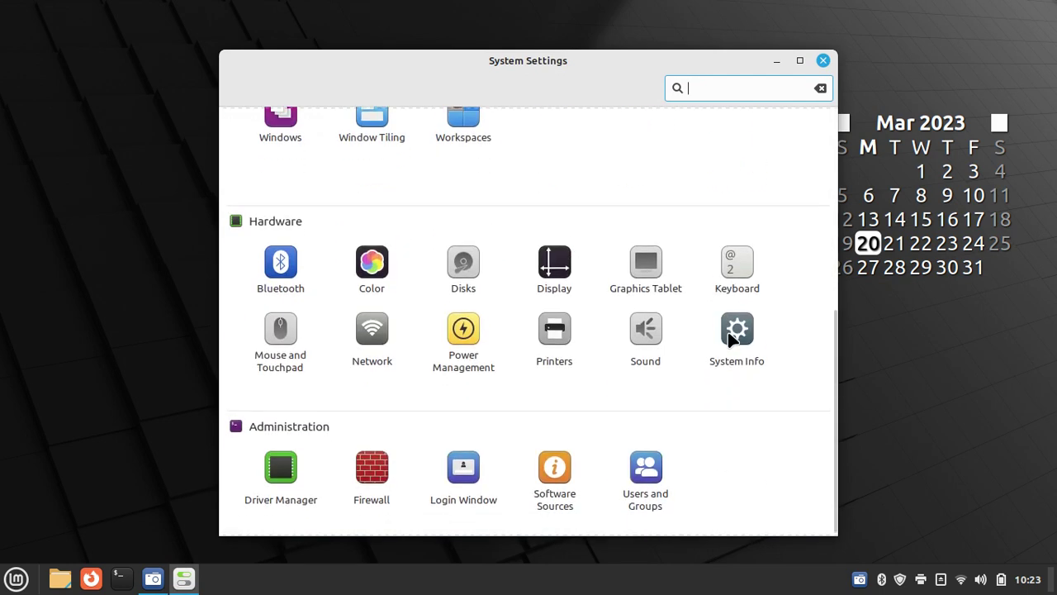
click(736, 331)
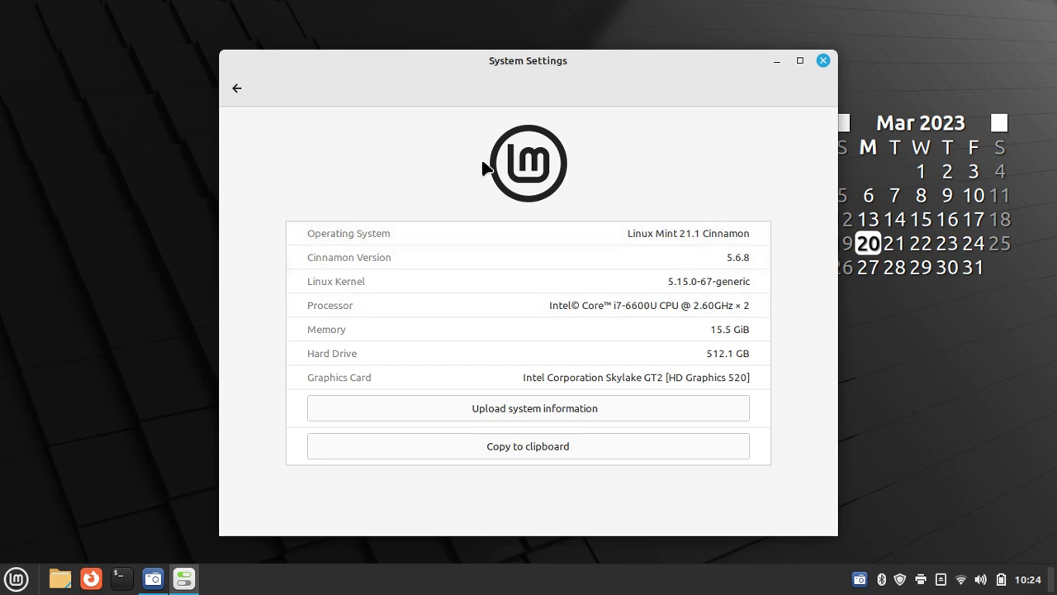
click(233, 91)
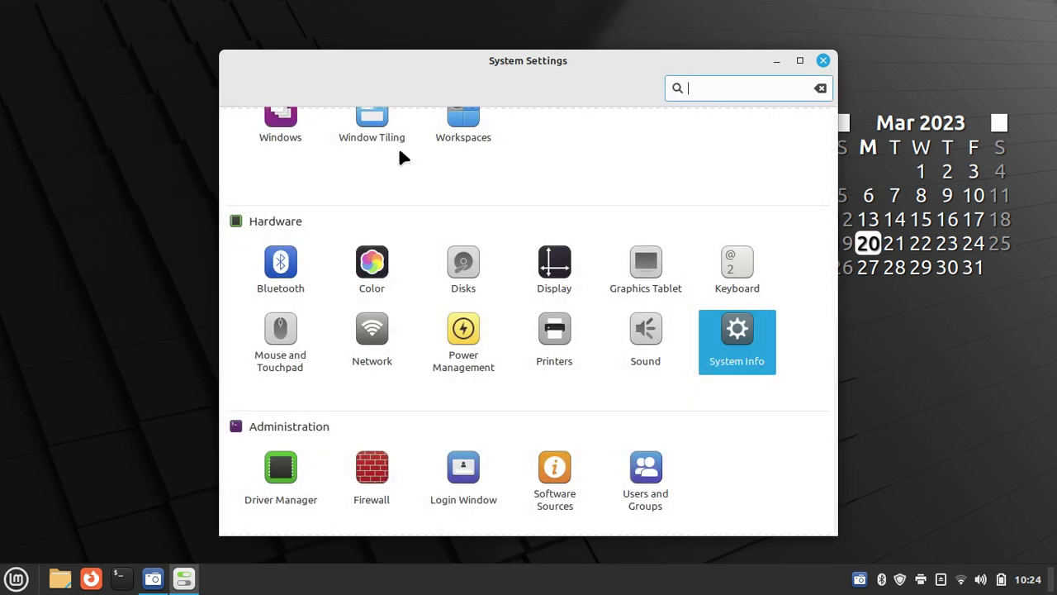
Step: Open the Accessibility settings and move the window clear of the calendar desklet
scroll(398, 147, up, 5)
scroll(399, 149, down, 1)
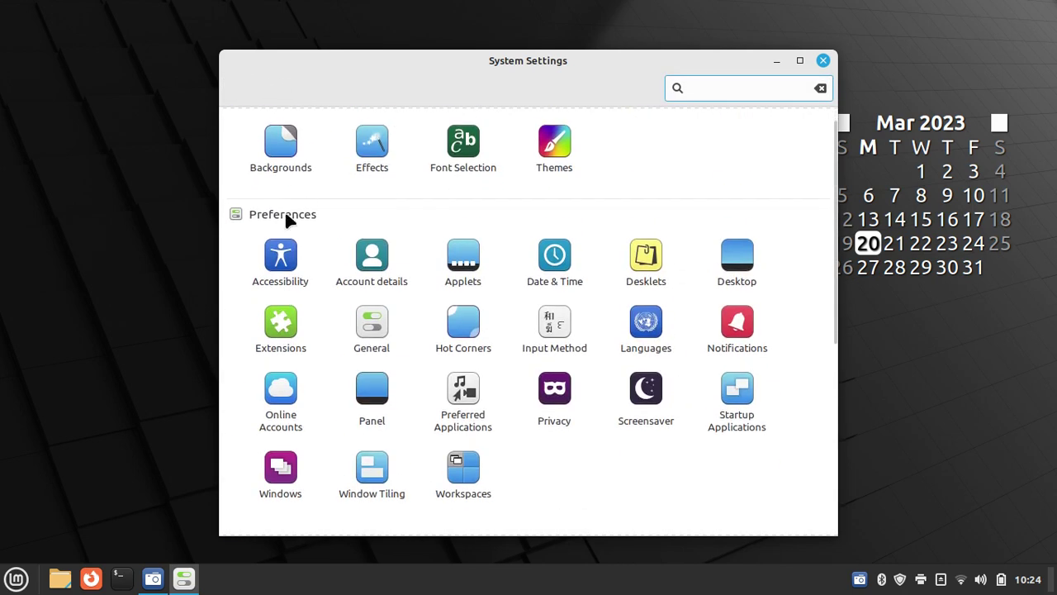
click(281, 263)
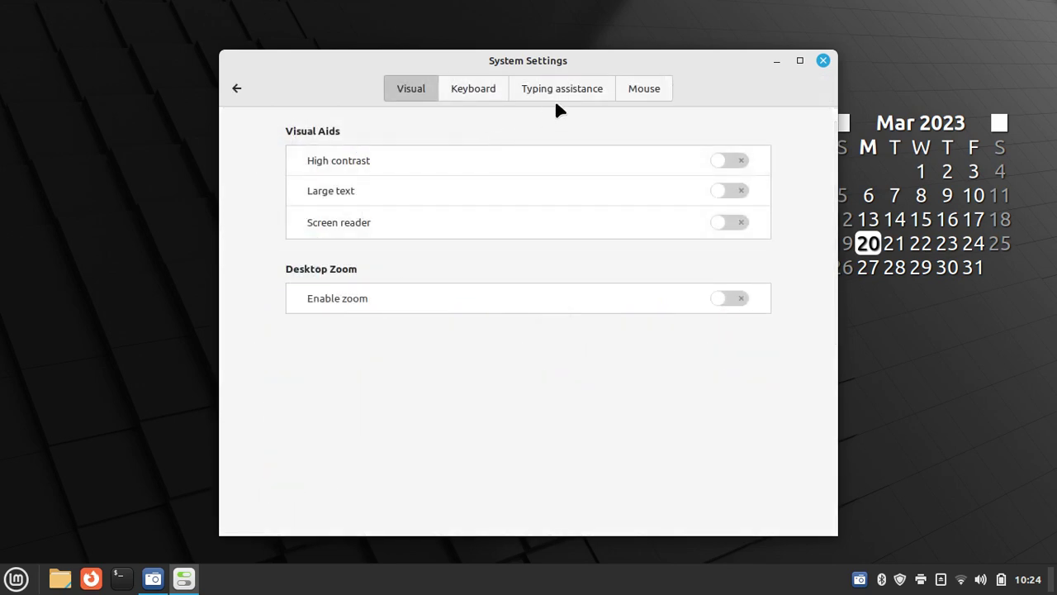
drag(698, 69, 546, 55)
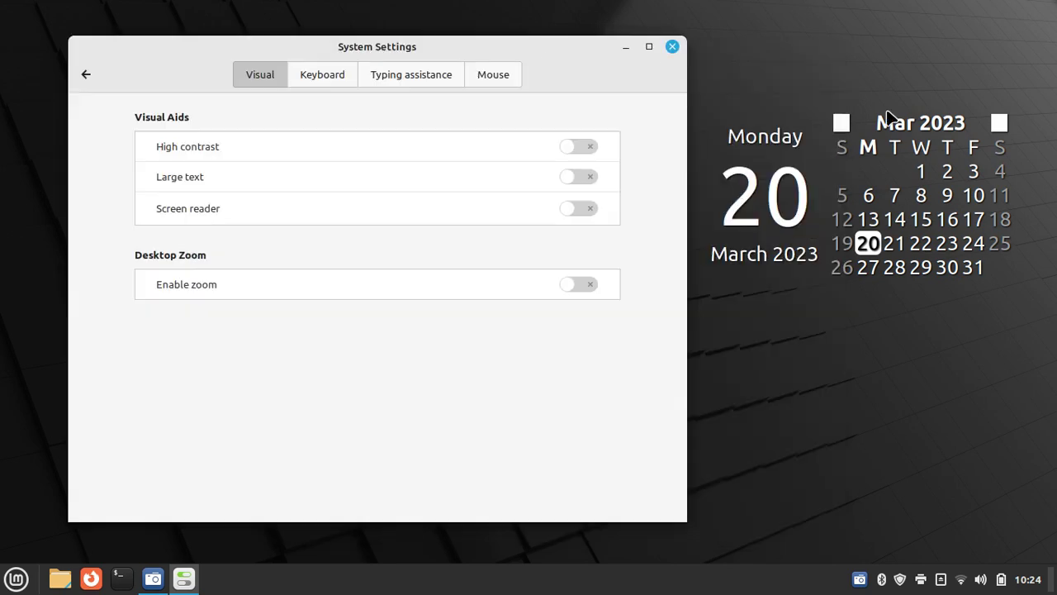
Step: Try the Large text visual aid, switch it off again and move the calendar desklet back beside the window
click(583, 180)
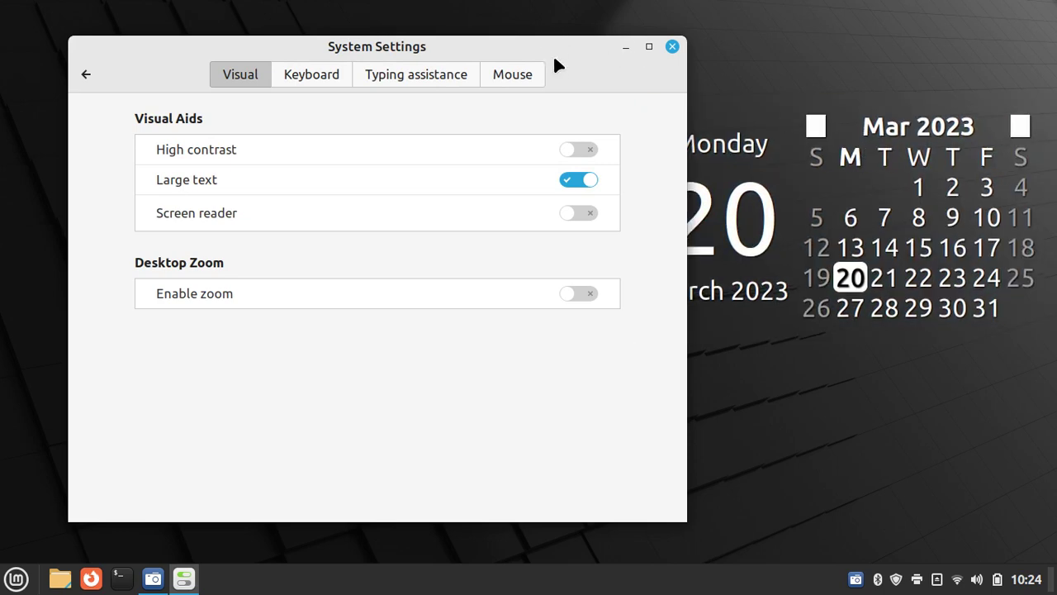
click(570, 181)
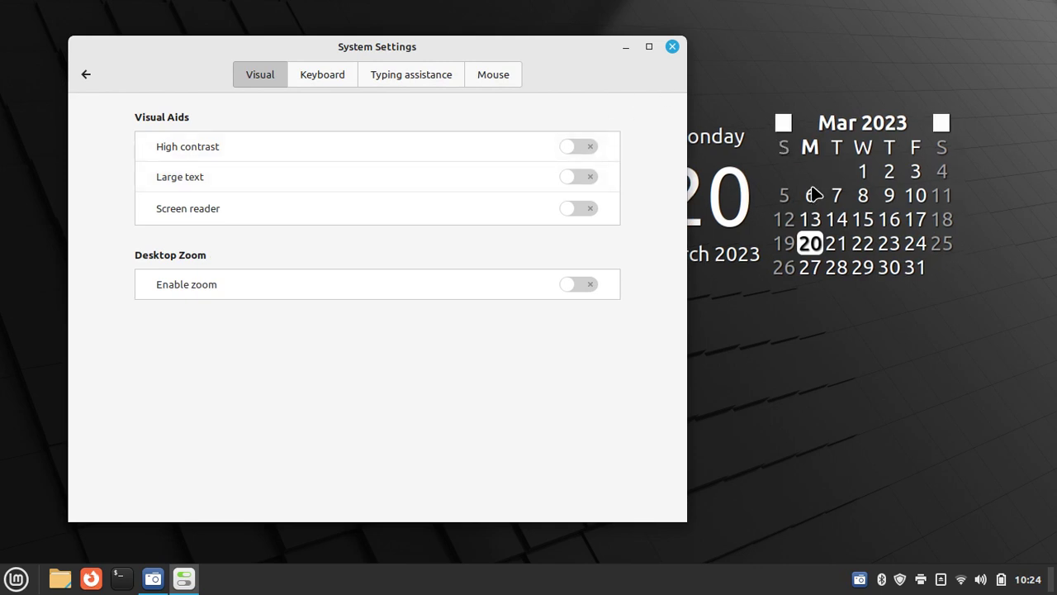
drag(810, 193, 917, 134)
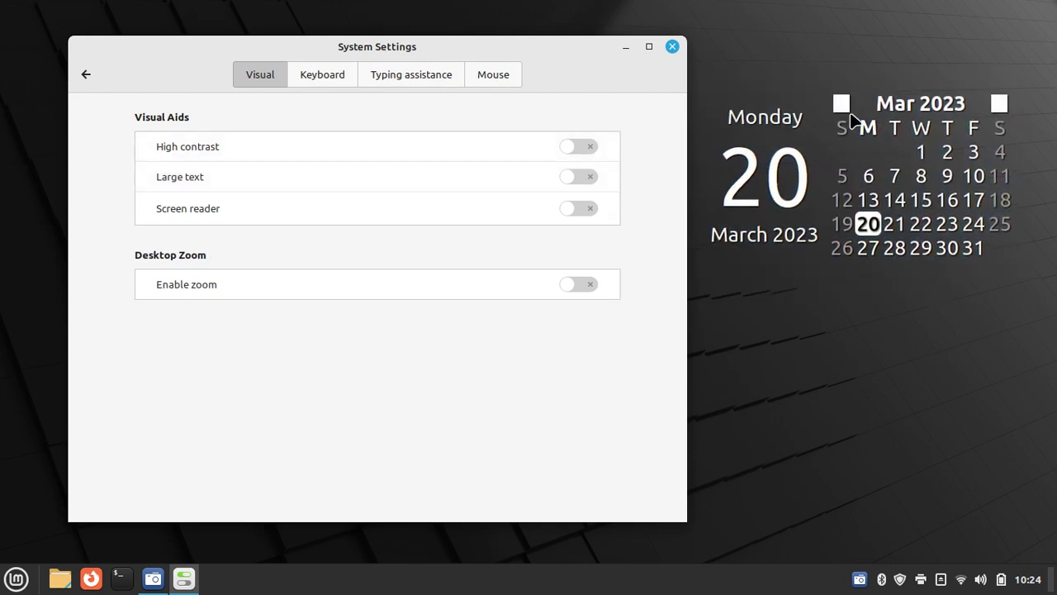
Step: Enable the visual indicator on Caps and Num Lock in the keyboard accessibility settings and test it with Caps Lock
click(313, 76)
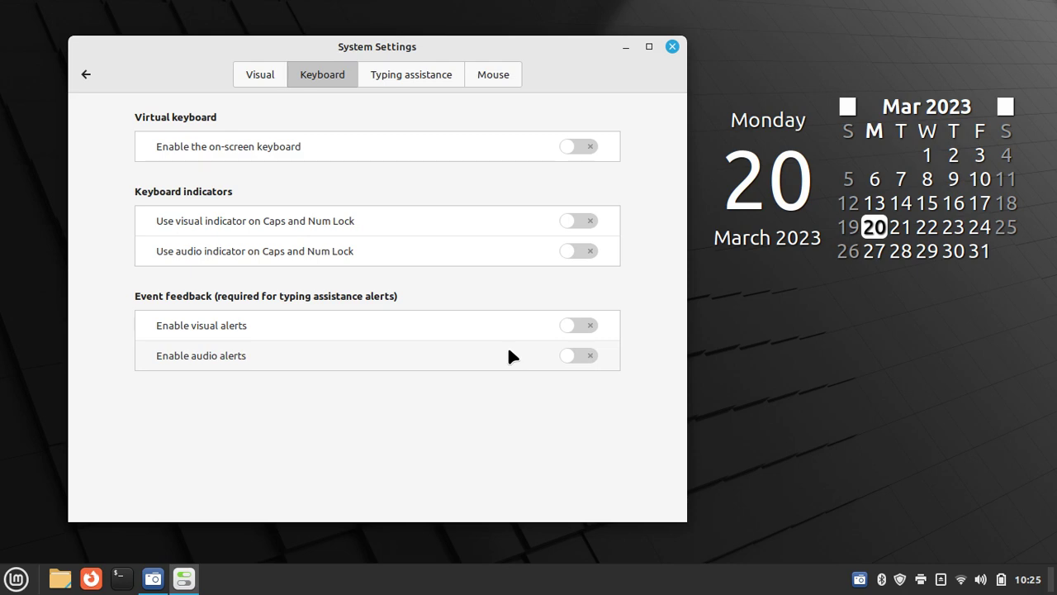
click(583, 221)
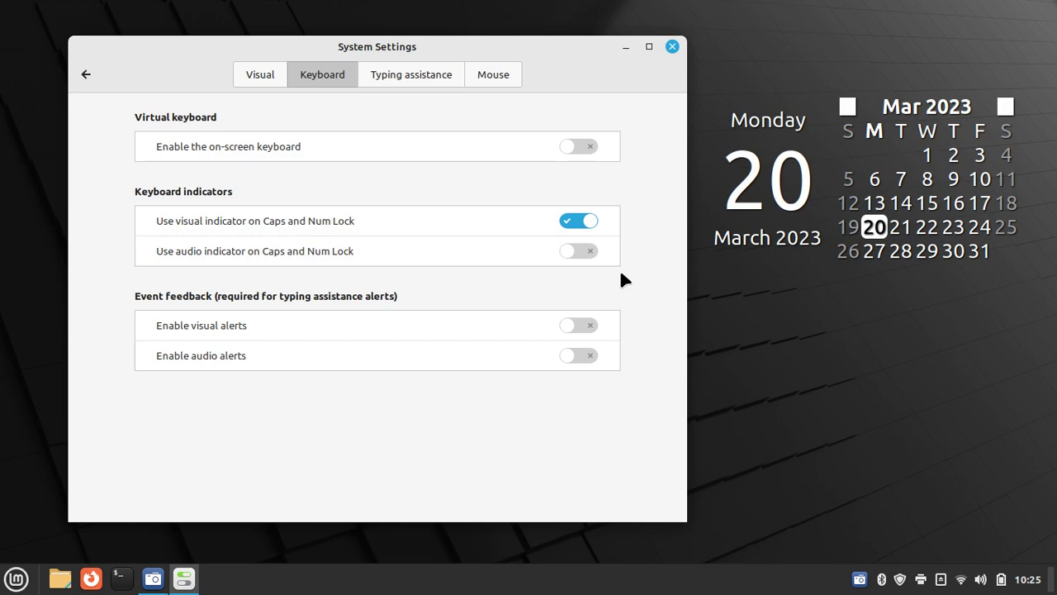
key(Caps_Lock)
Step: In the Notifications settings, set the media keys OSD size to Small and test it with Caps Lock
click(85, 76)
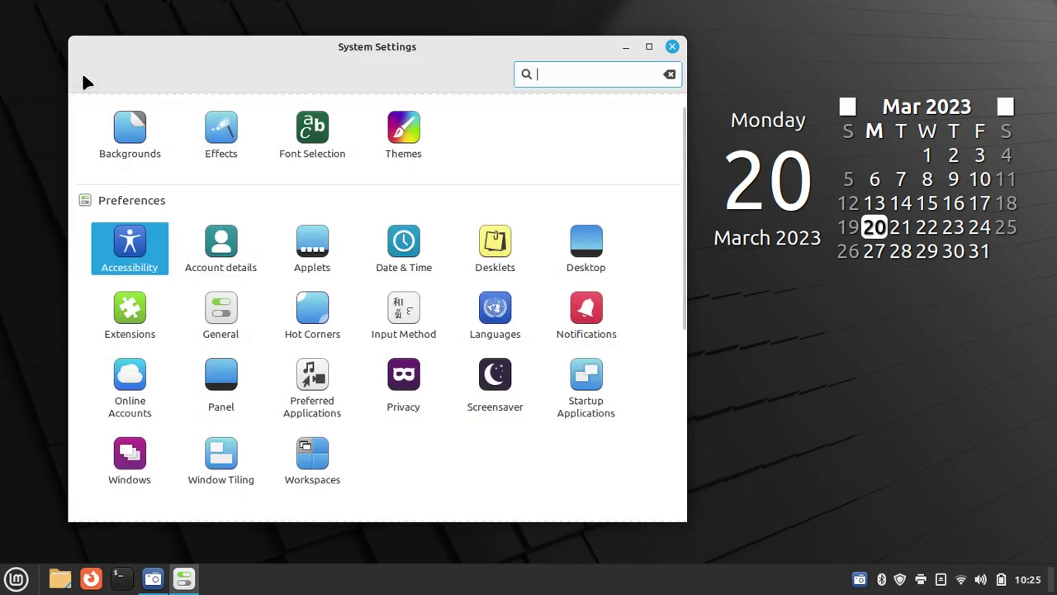
click(587, 313)
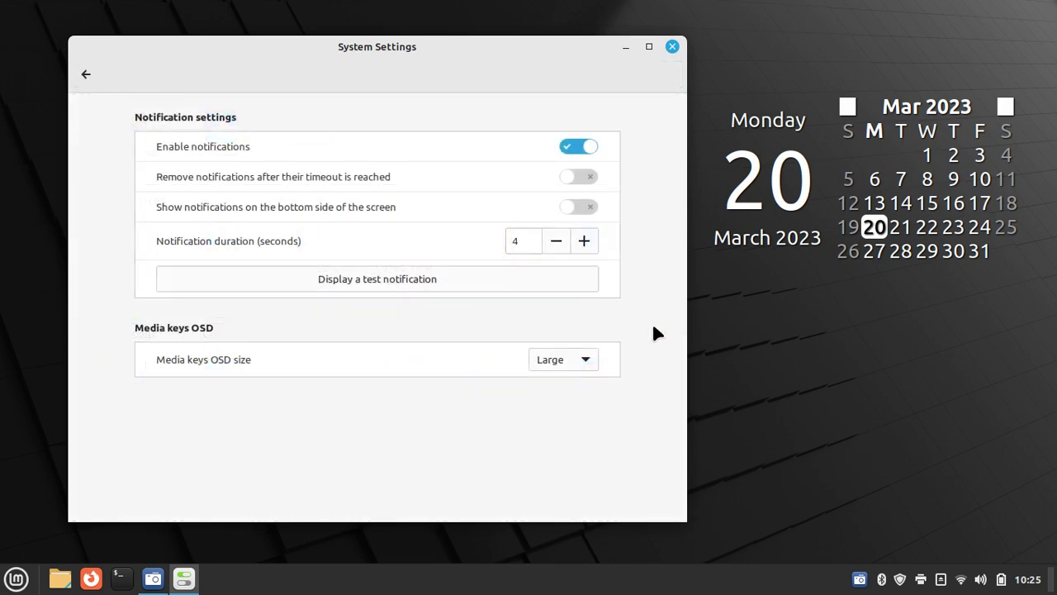
click(586, 357)
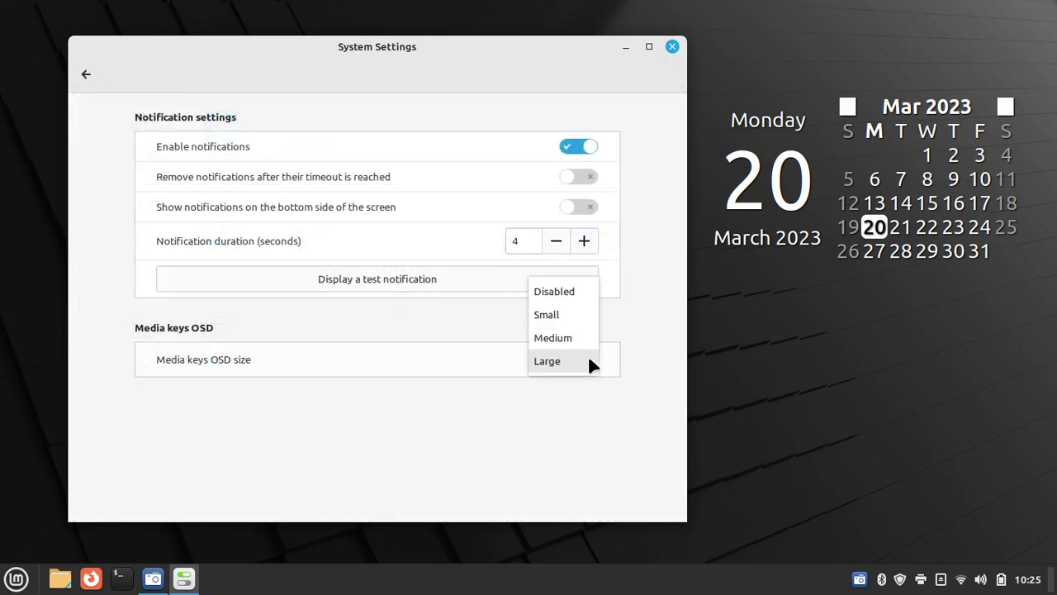
click(562, 313)
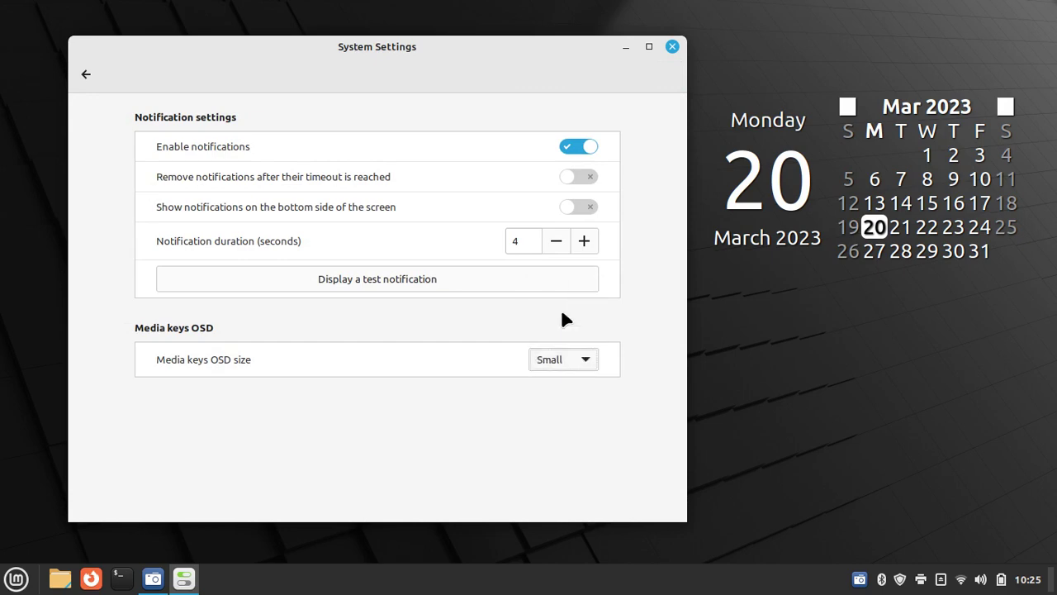
key(Caps_Lock)
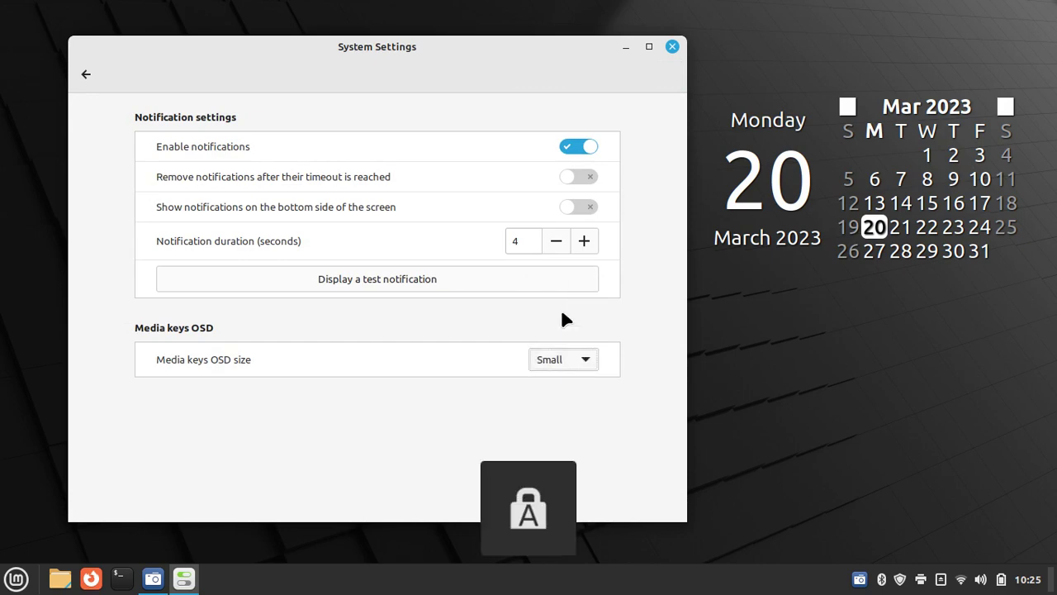
Step: Change the media keys OSD size to Medium and test the Caps Lock indicator at that size
click(594, 361)
click(585, 359)
click(578, 360)
click(571, 383)
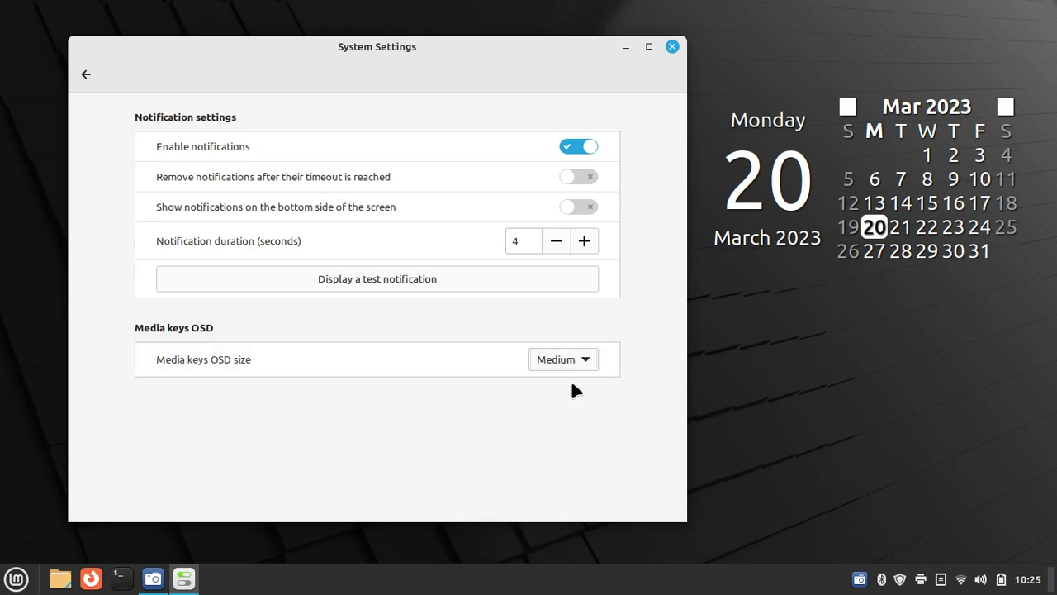
key(Caps_Lock)
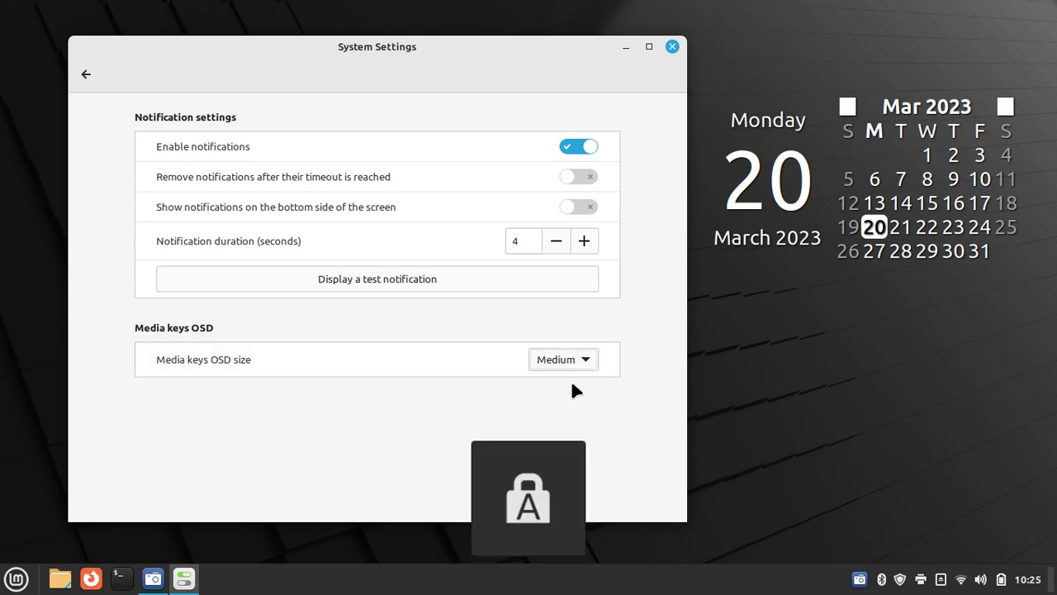
Step: Set the media keys OSD size to Large, test it with Caps Lock and return to the settings overview
click(583, 360)
click(564, 383)
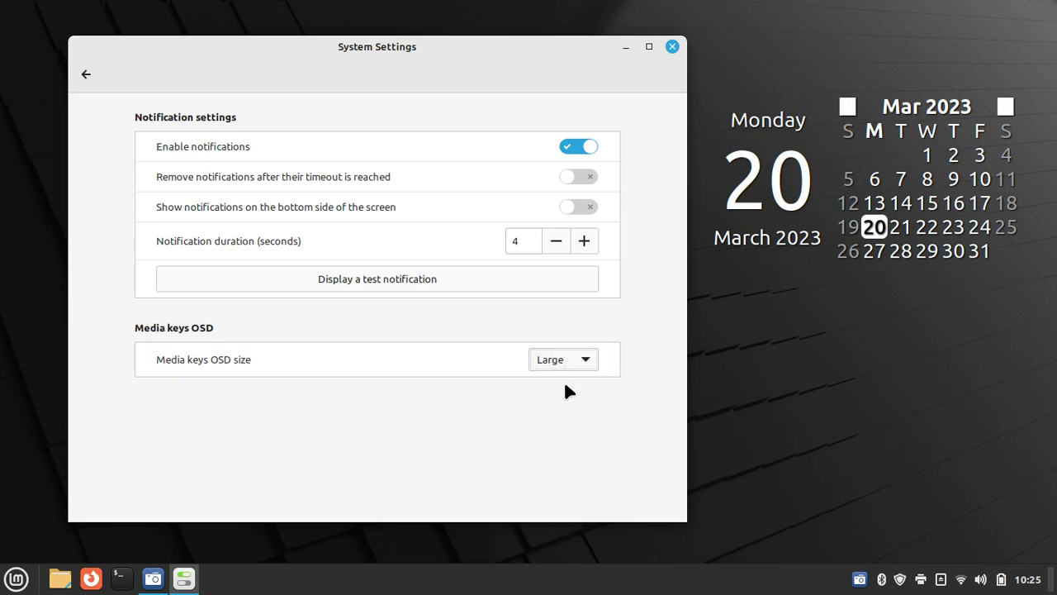
key(Caps_Lock)
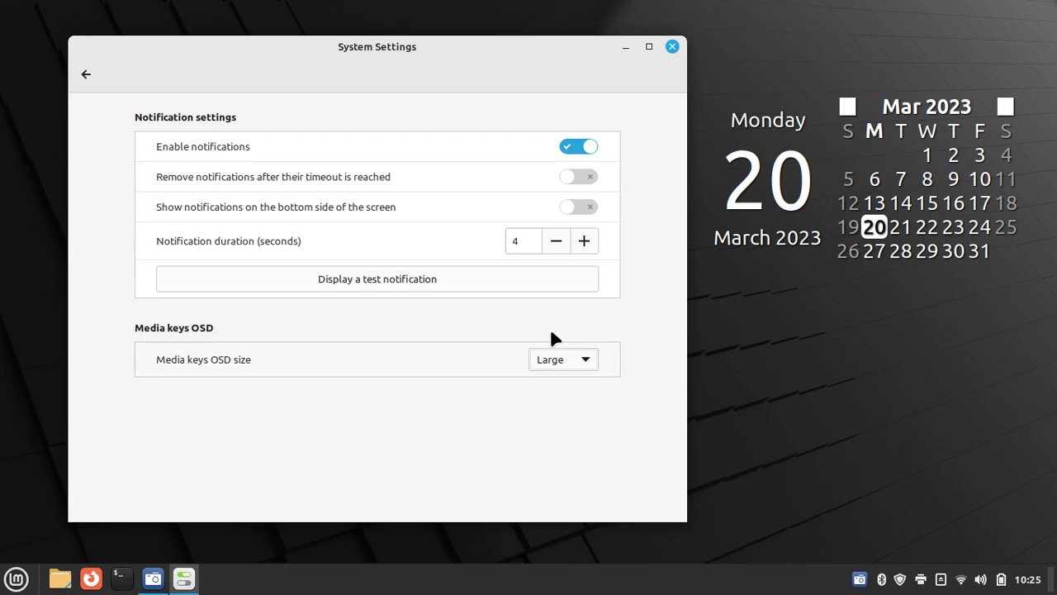
click(86, 75)
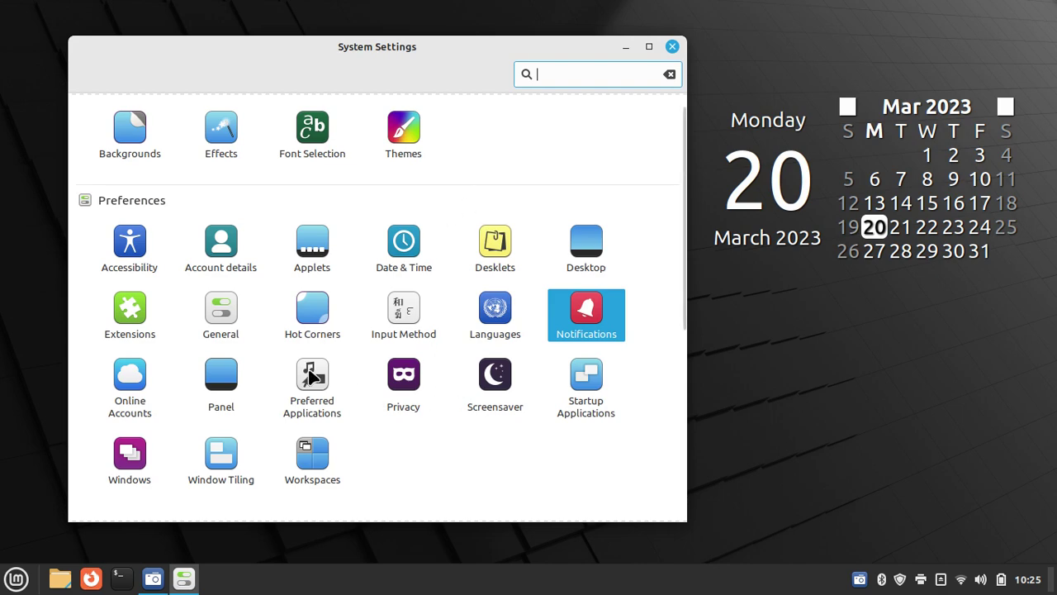
Step: In the Mouse and Touchpad settings, enlarge the mouse pointer to about 70 percent of the size range
scroll(310, 372, down, 5)
scroll(309, 374, up, 3)
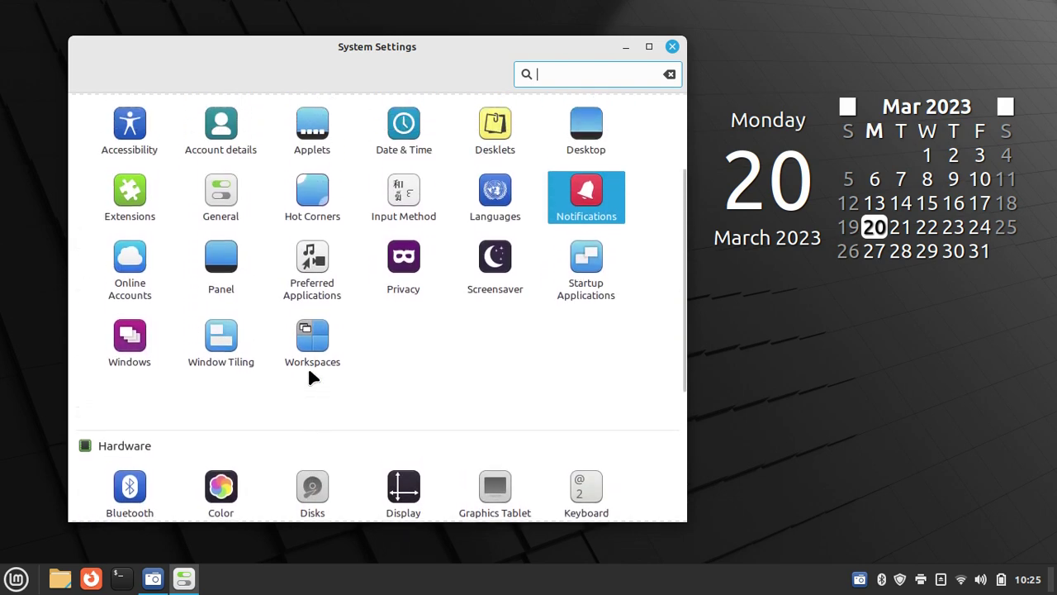
scroll(312, 377, down, 3)
click(126, 388)
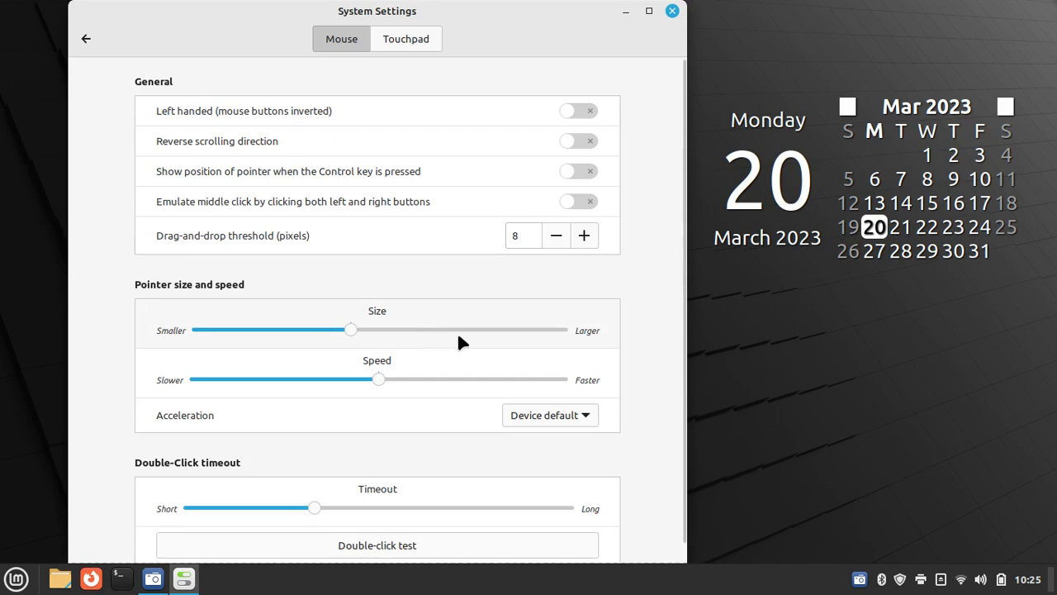
click(459, 332)
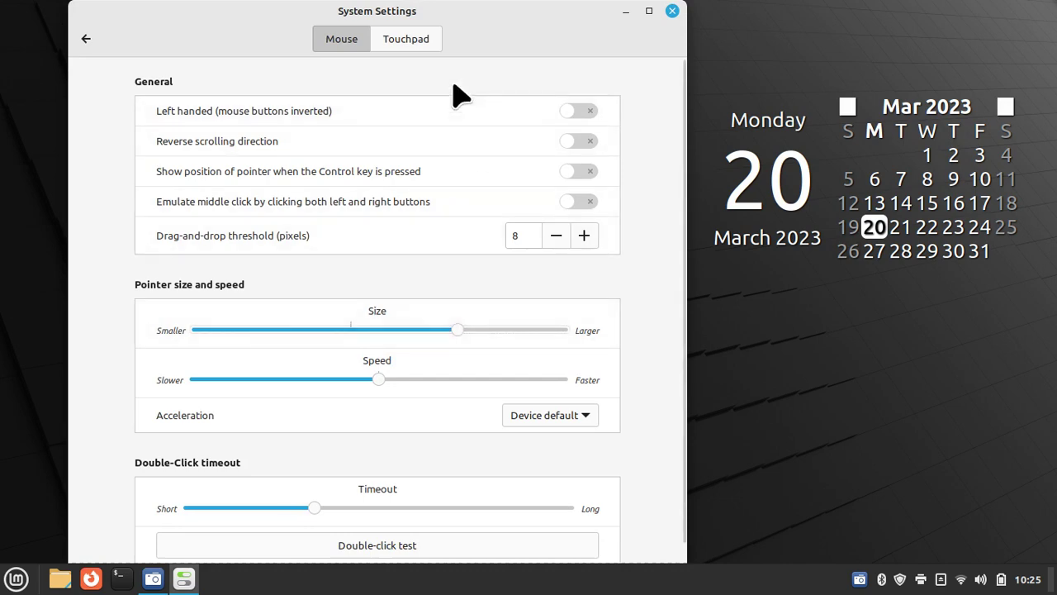
Step: Set the touchpad's click actions to Default device behavior and return to the settings overview
click(403, 45)
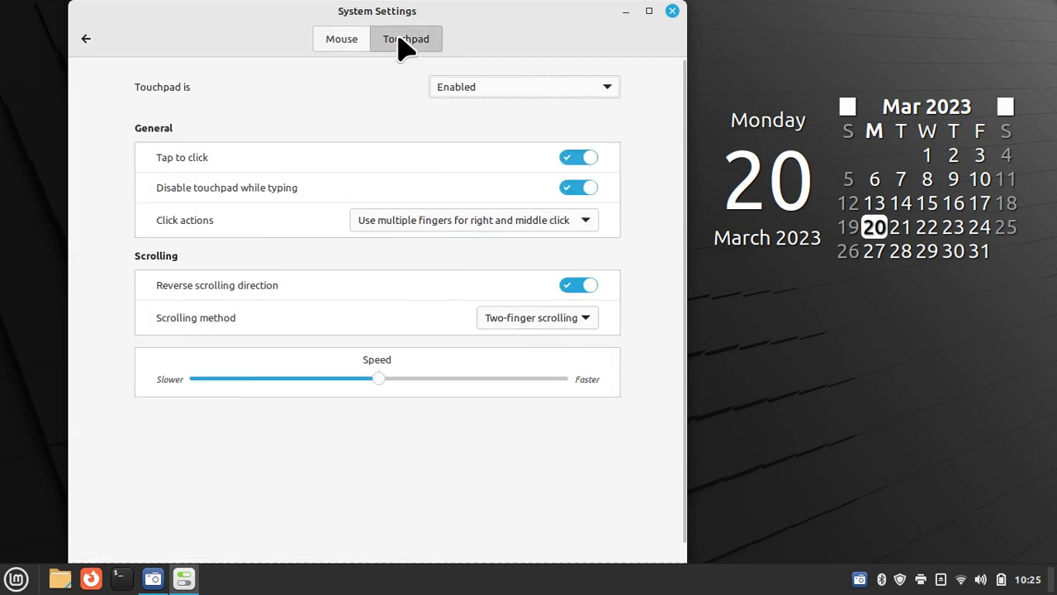
click(580, 220)
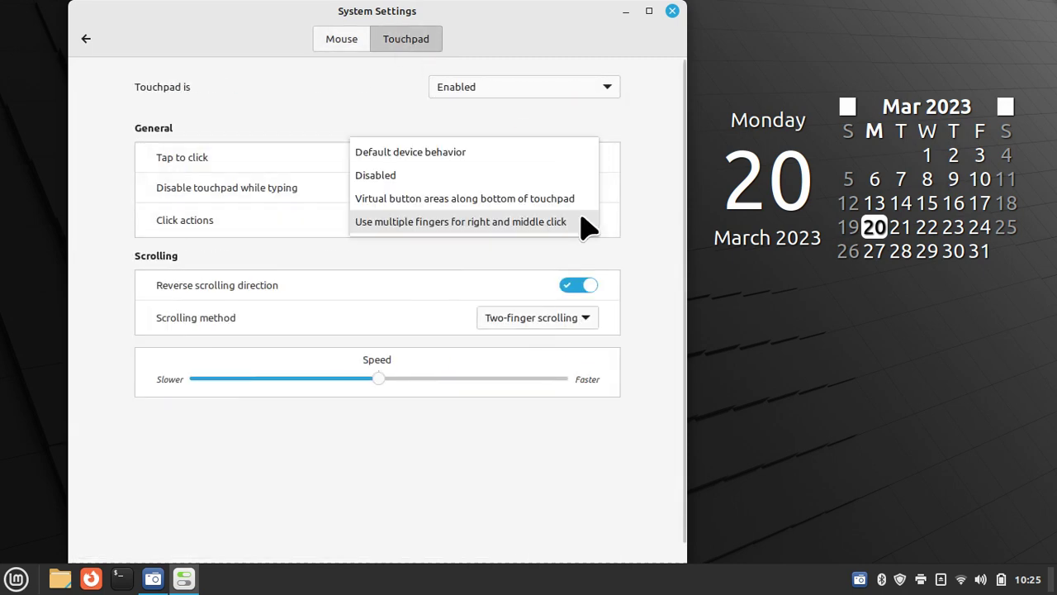
click(532, 158)
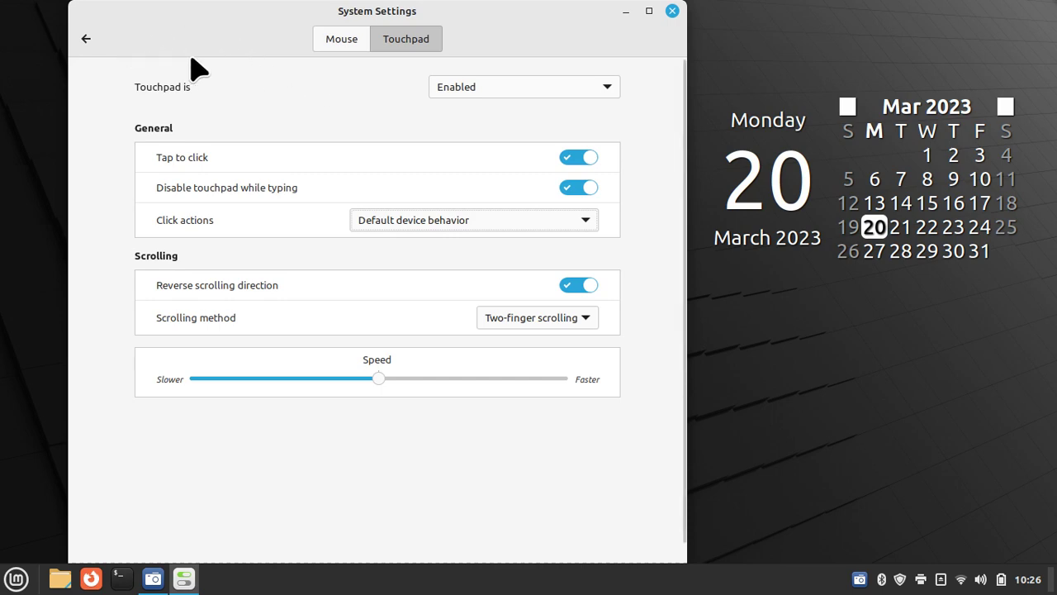
click(85, 39)
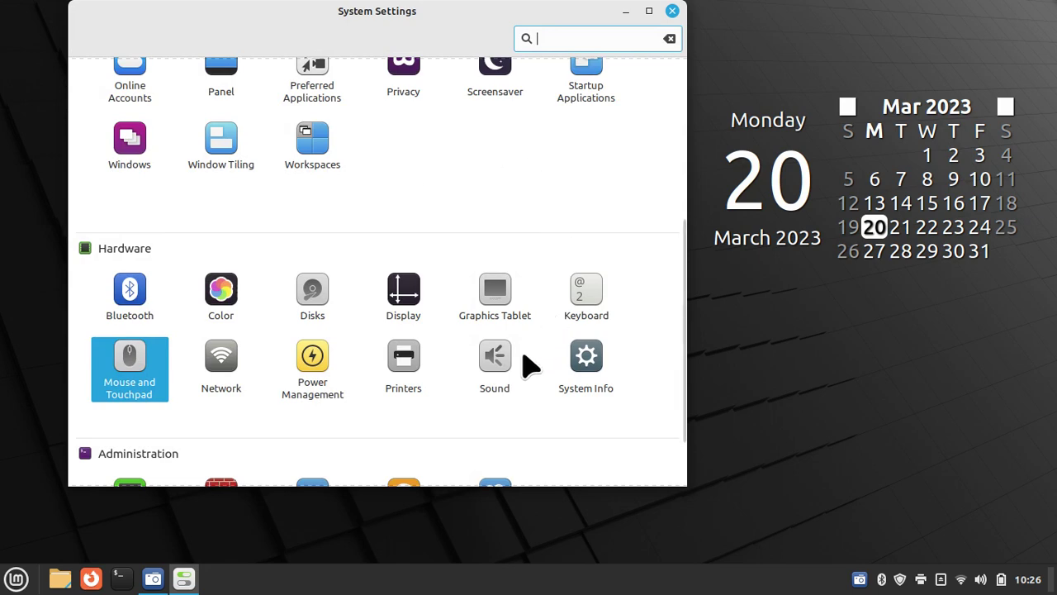
Step: Review the available resolutions in the Display settings, keep 1366 × 768 (16:9) and close System Settings
click(403, 289)
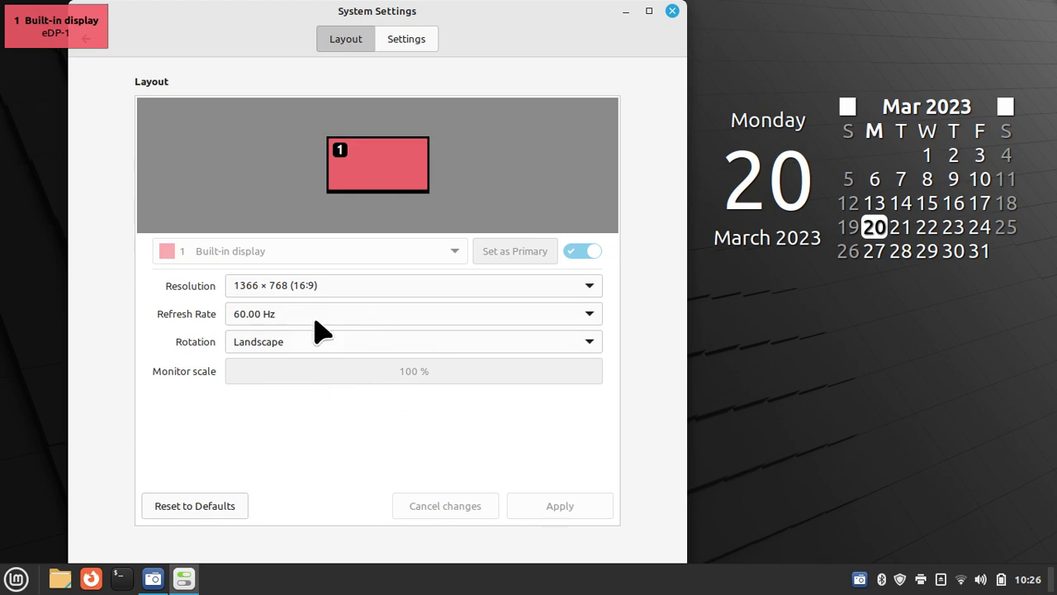
click(406, 289)
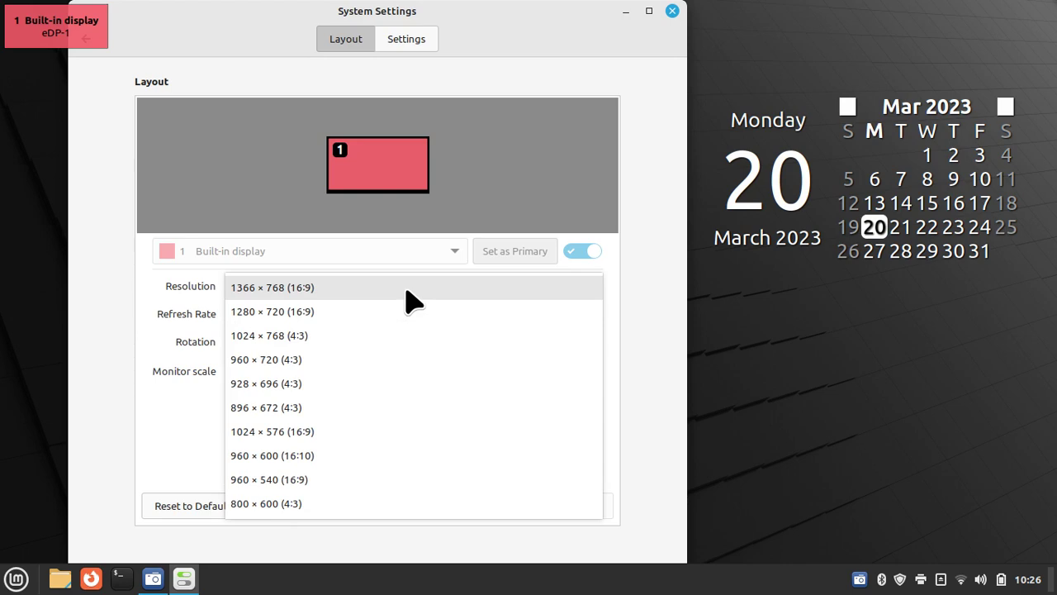
click(406, 291)
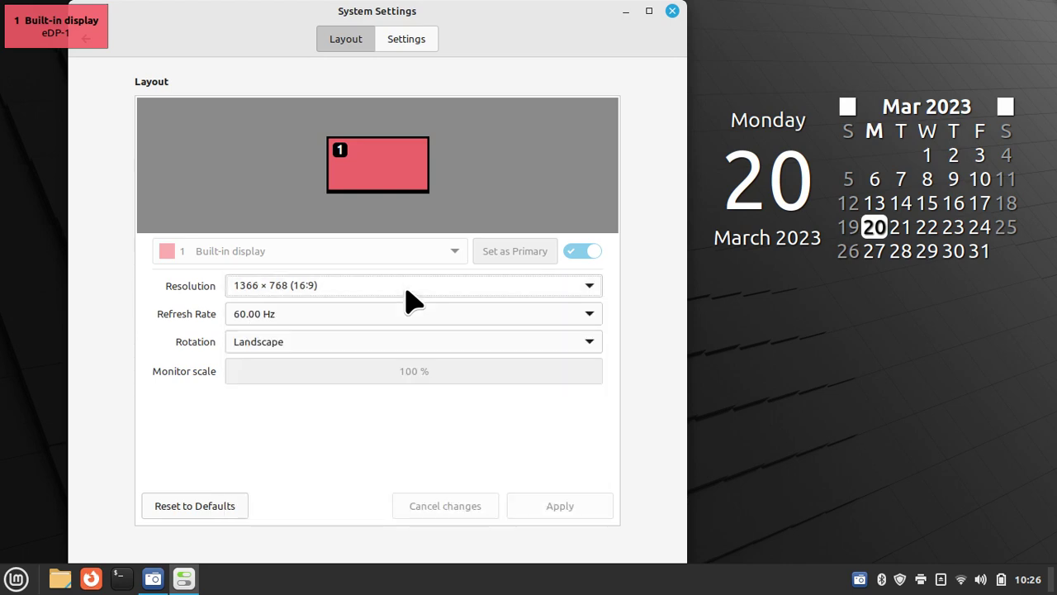
click(677, 11)
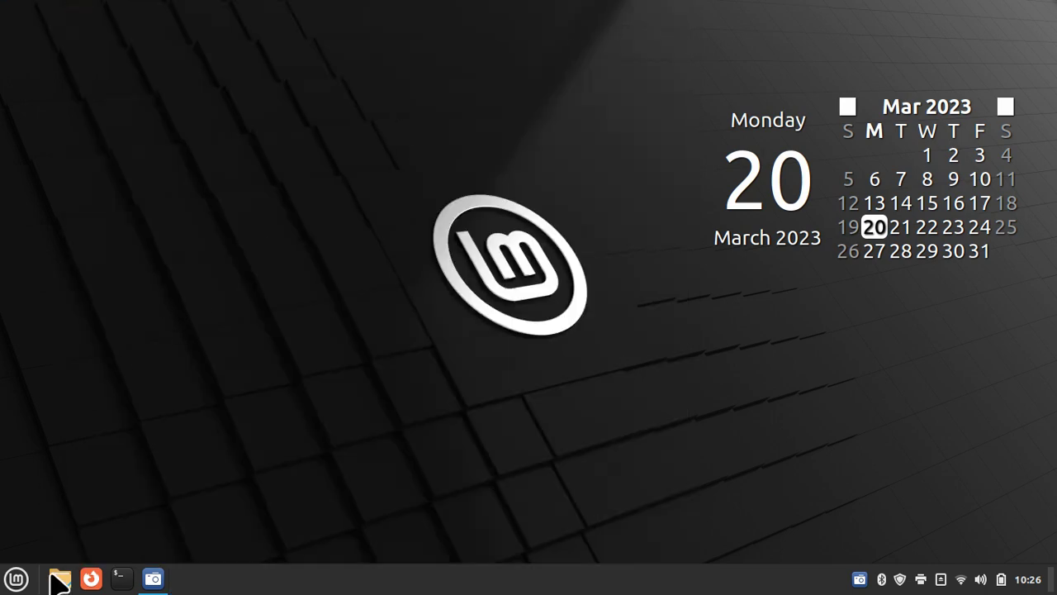
Step: Open the Nemo file manager, check its version information and close the About window
click(59, 579)
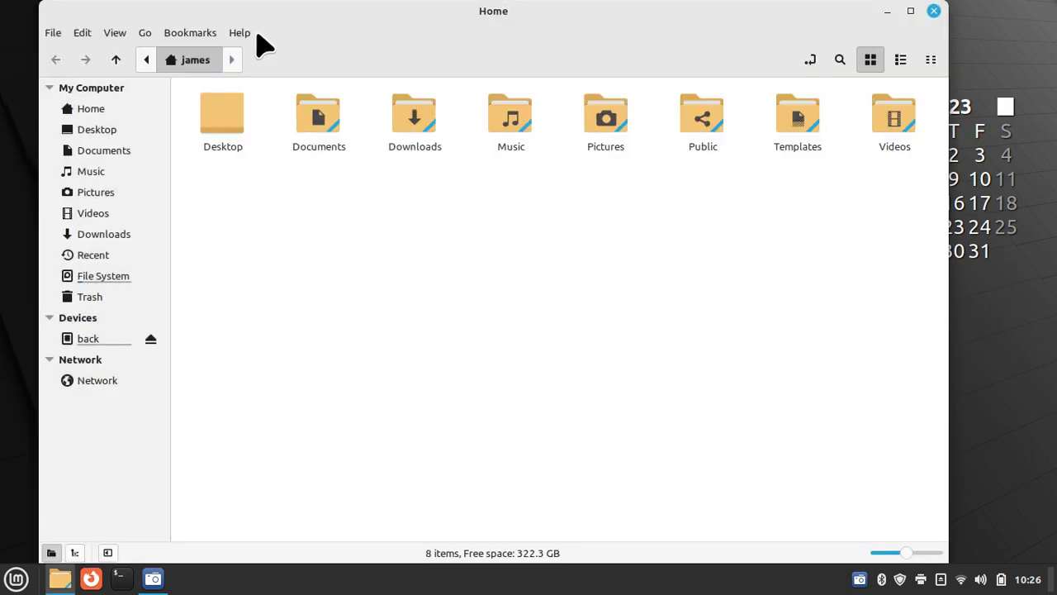
click(238, 32)
click(266, 100)
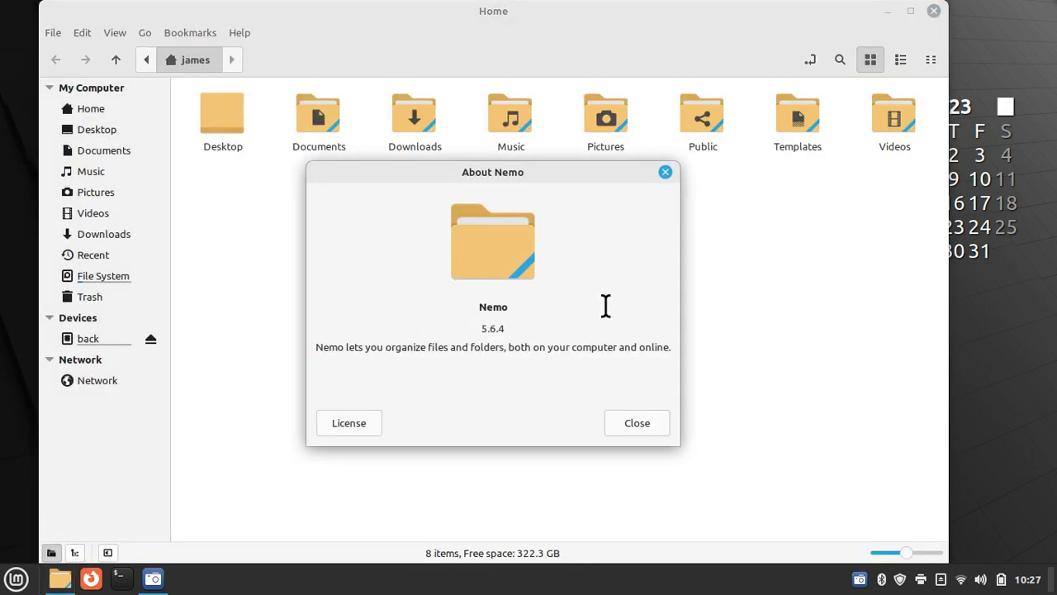
click(666, 172)
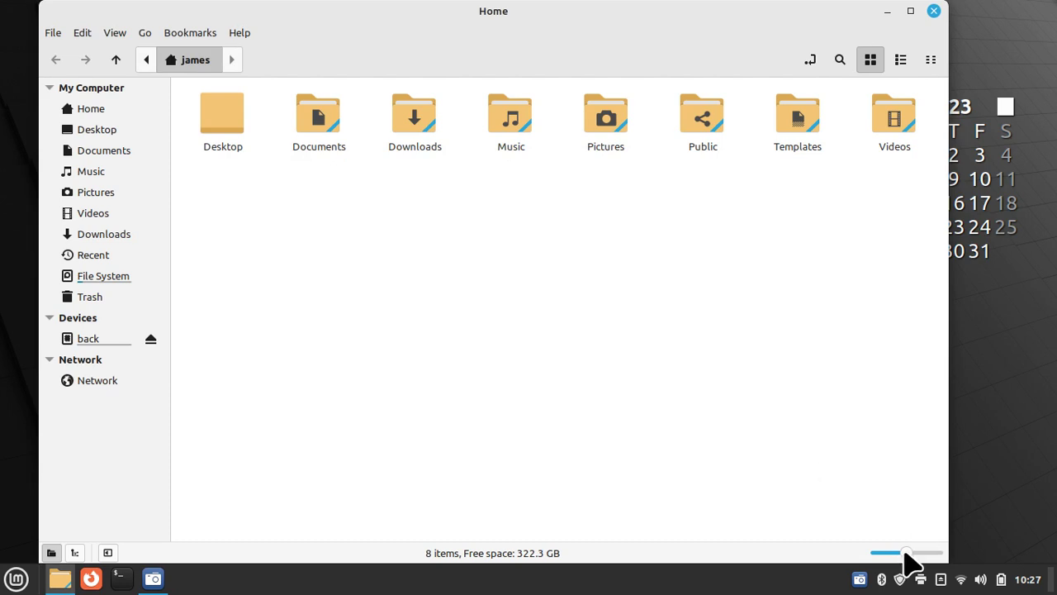
Step: Open the WallPaper folder inside Pictures and zoom its thumbnails in and out, ending with seven images per row
mouse_move(906, 552)
mouse_down()
mouse_move(920, 553)
mouse_move(906, 553)
mouse_up()
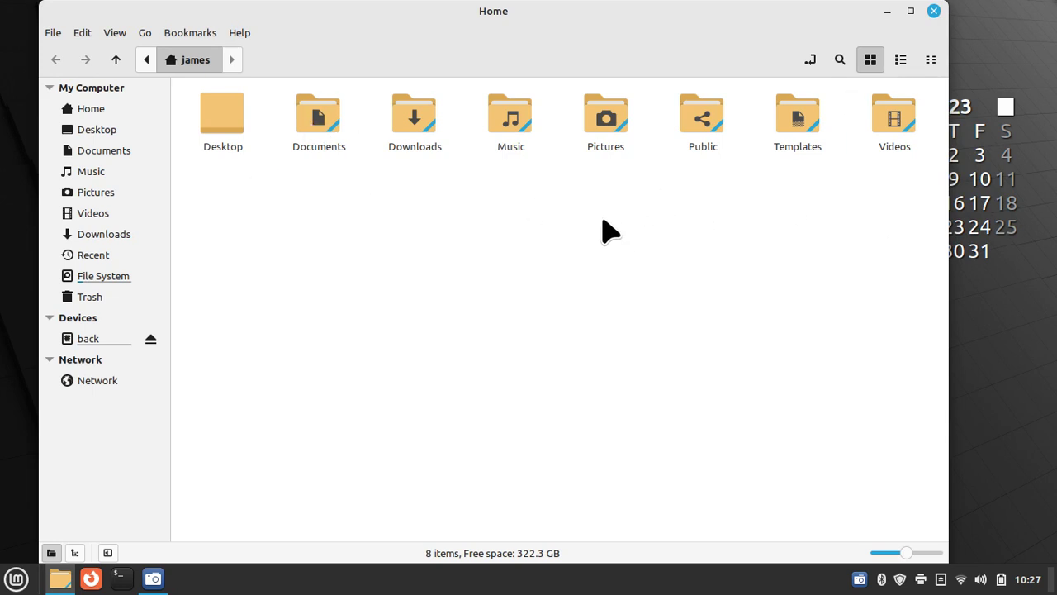
double_click(608, 136)
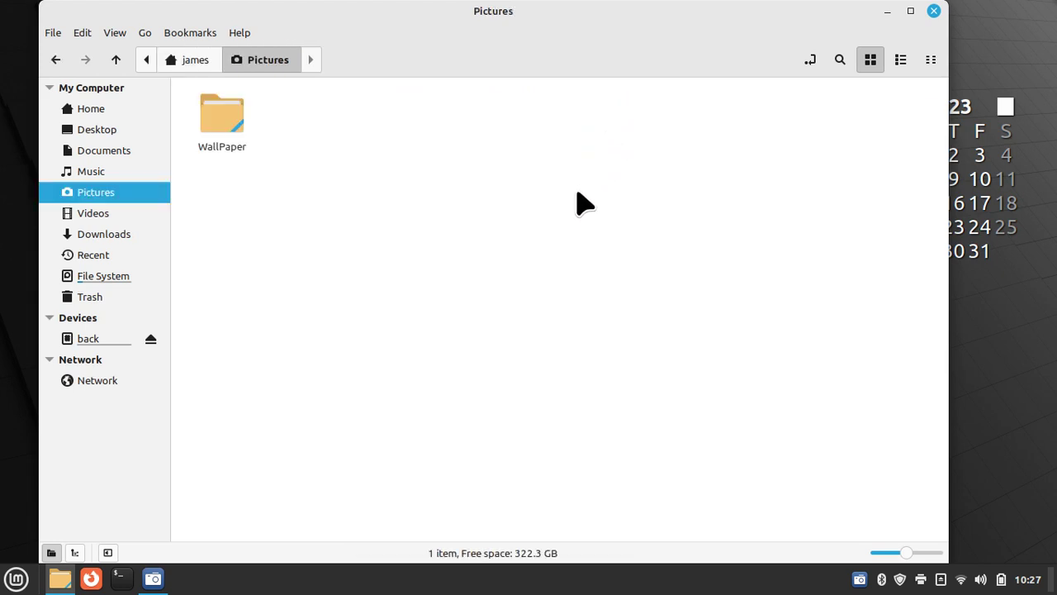
double_click(221, 122)
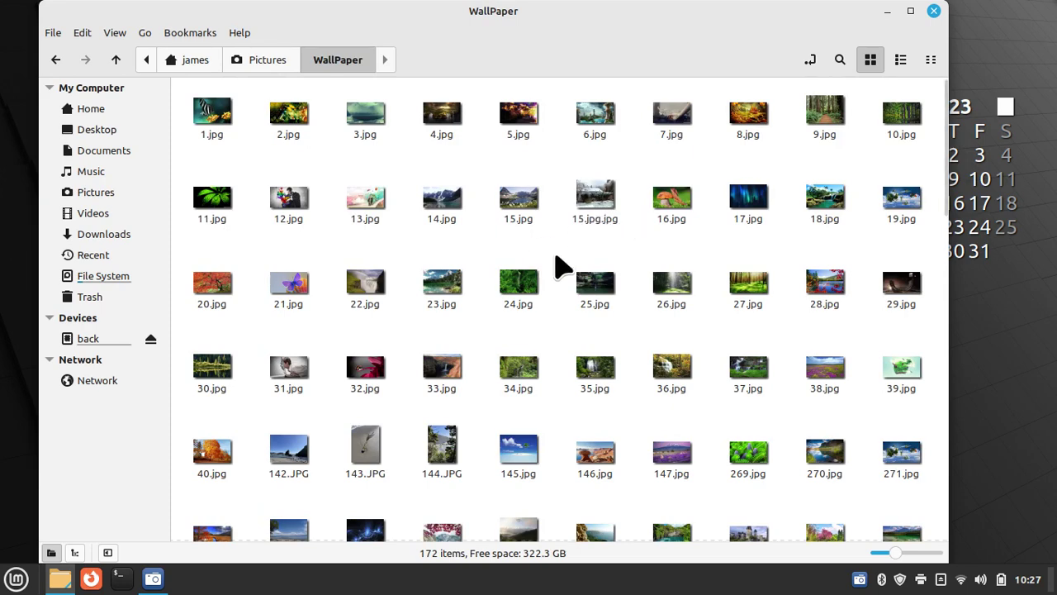
ctrl+scroll(566, 258, up, 1)
ctrl+scroll(566, 258, up, 3)
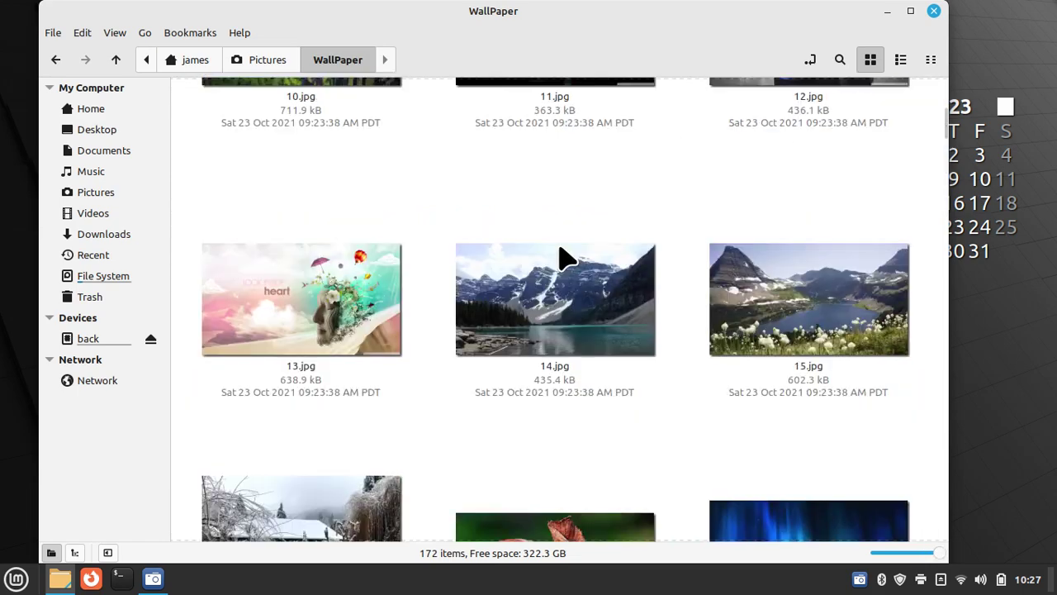
ctrl+scroll(565, 258, down, 3)
ctrl+scroll(566, 258, up, 3)
ctrl+scroll(566, 258, down, 2)
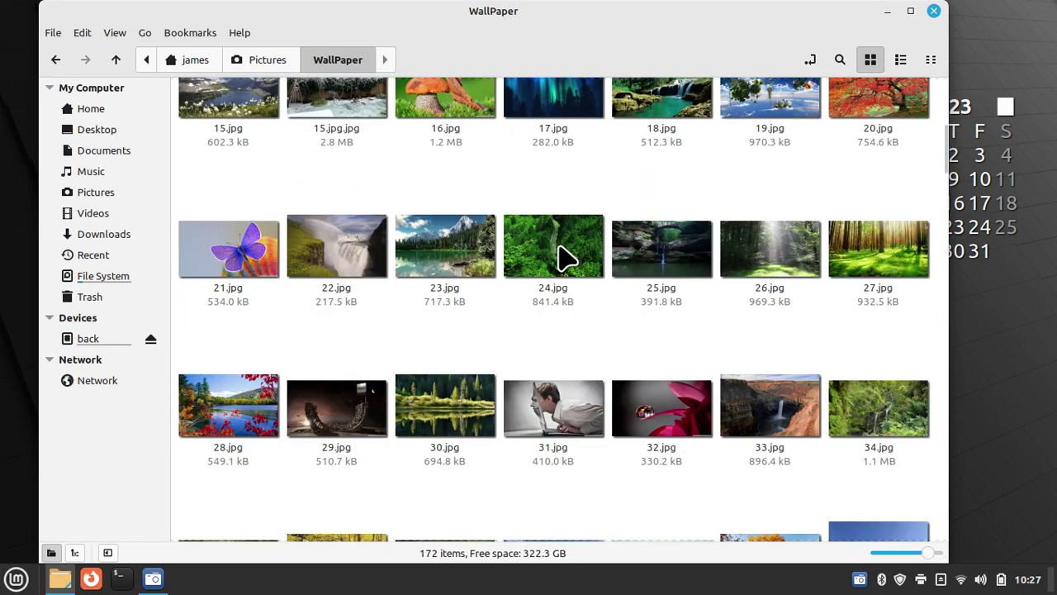
Step: Try the thumbnail zoom between its largest and smallest sizes and settle on a medium size with nine images per row
scroll(566, 258, down, 2)
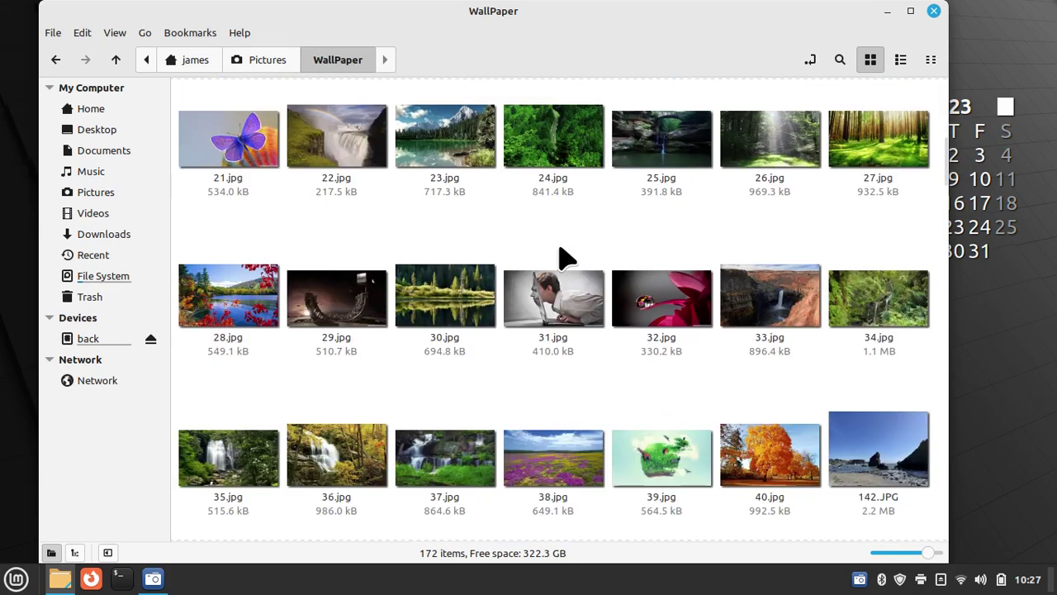
scroll(565, 257, up, 3)
scroll(566, 257, down, 1)
scroll(566, 258, up, 1)
scroll(567, 256, up, 2)
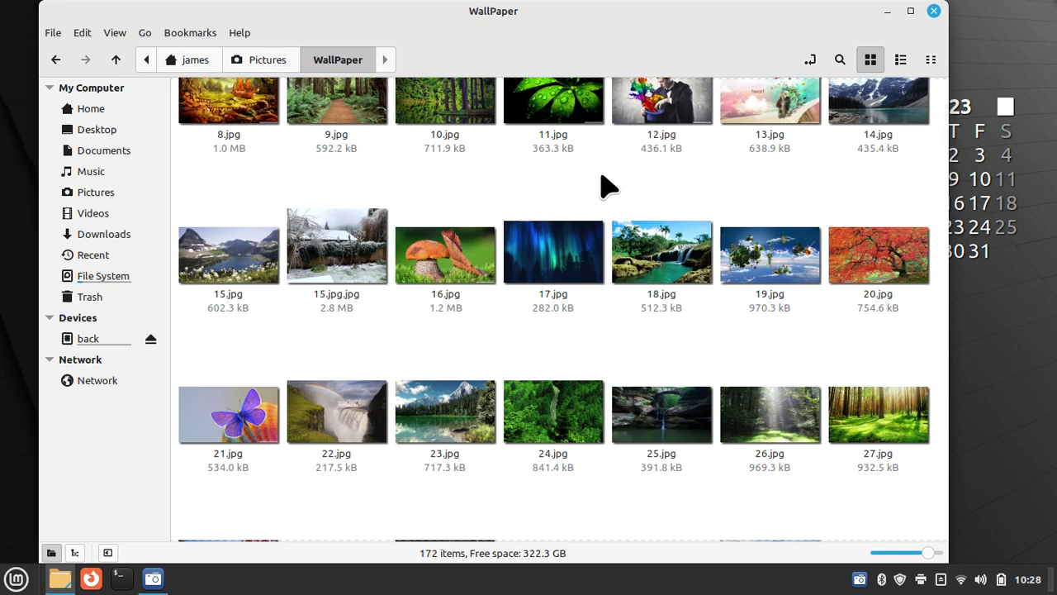
ctrl+scroll(608, 185, down, 3)
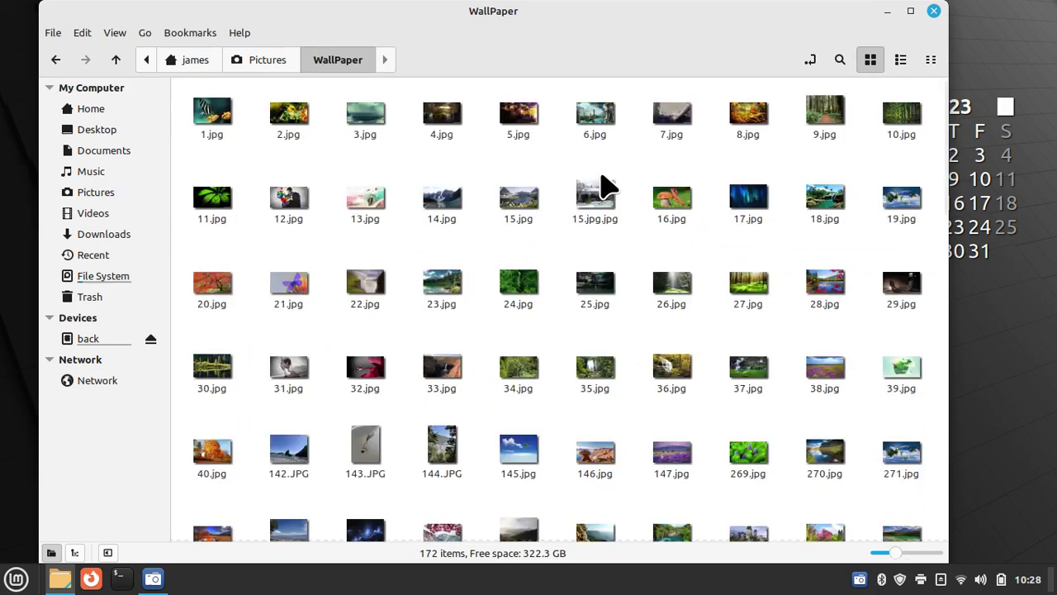
ctrl+scroll(607, 186, up, 5)
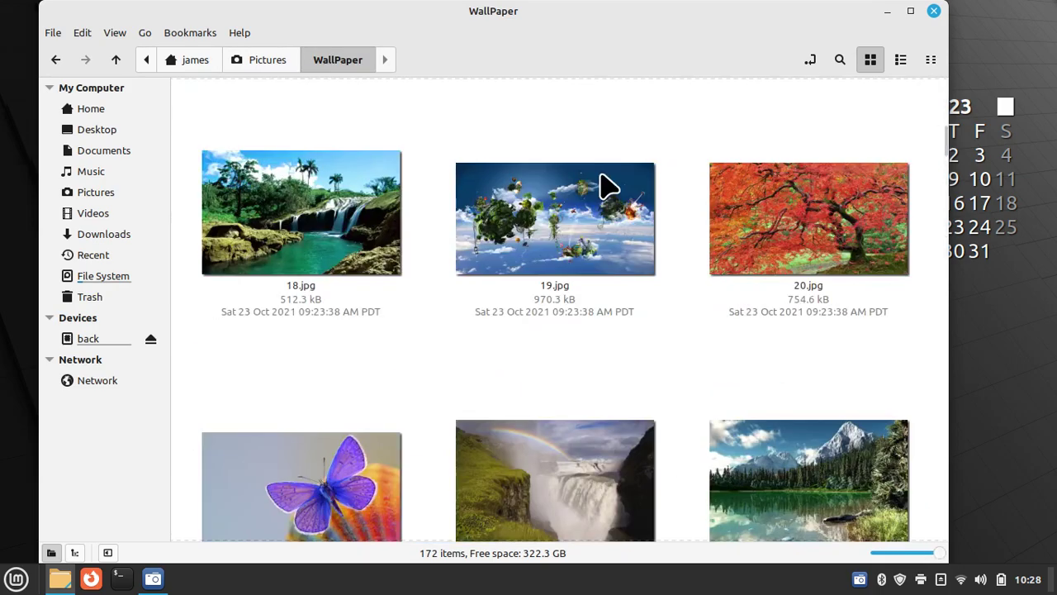
ctrl+scroll(607, 186, down, 5)
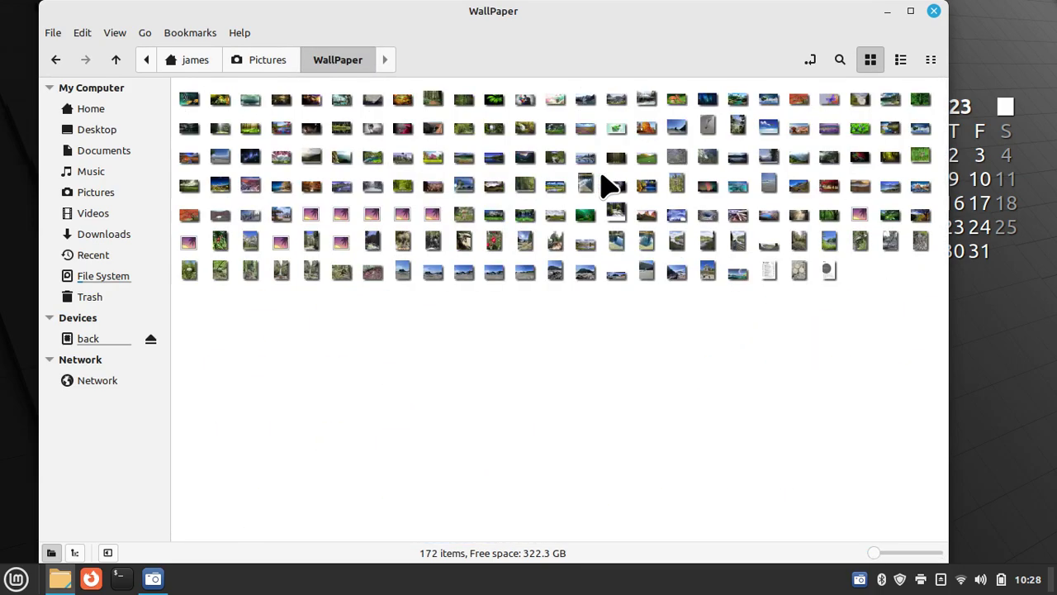
ctrl+scroll(607, 186, up, 4)
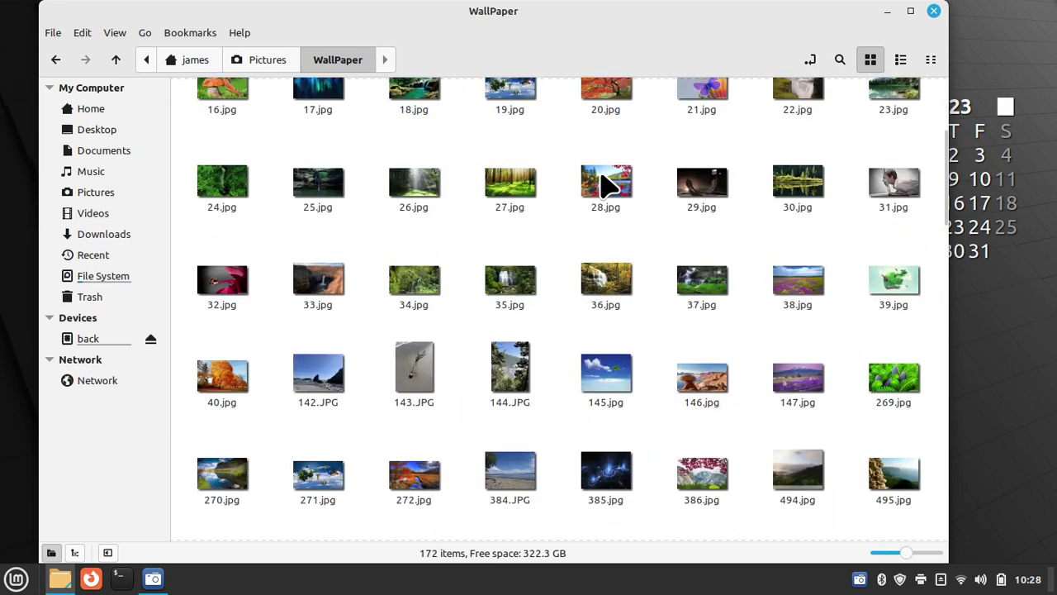
ctrl+scroll(608, 186, up, 1)
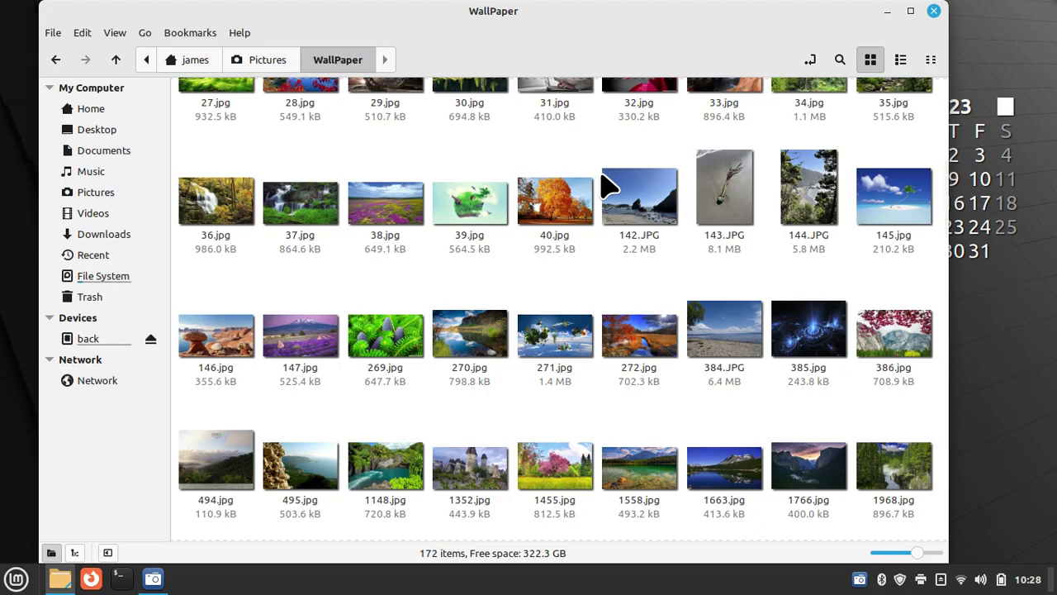
Step: Browse down through the WallPaper images, trying autoscroll, and return to the first pictures
middle_click(607, 185)
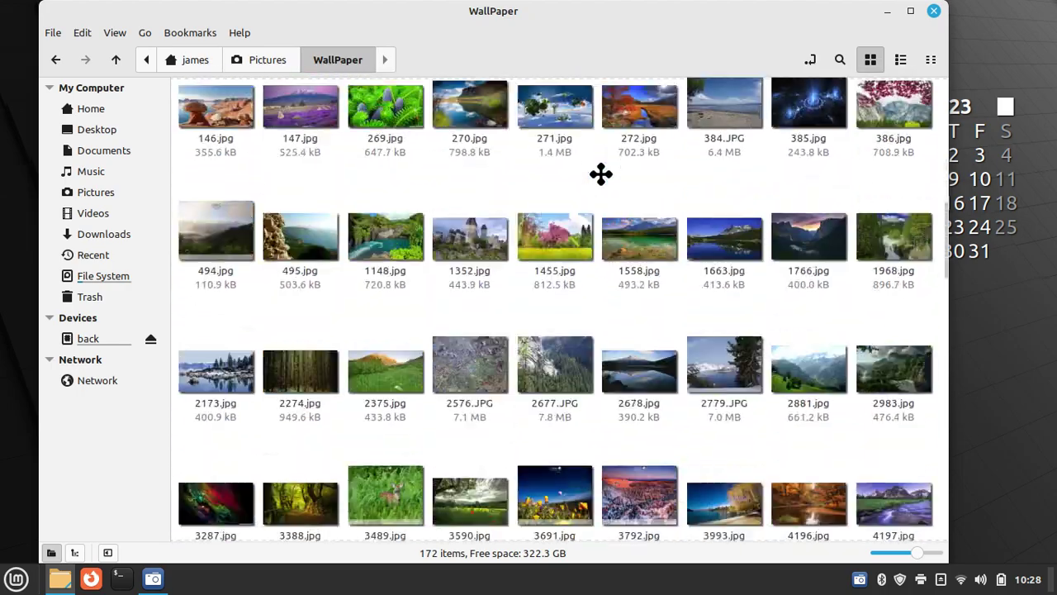
scroll(601, 174, down, 2)
middle_click(607, 186)
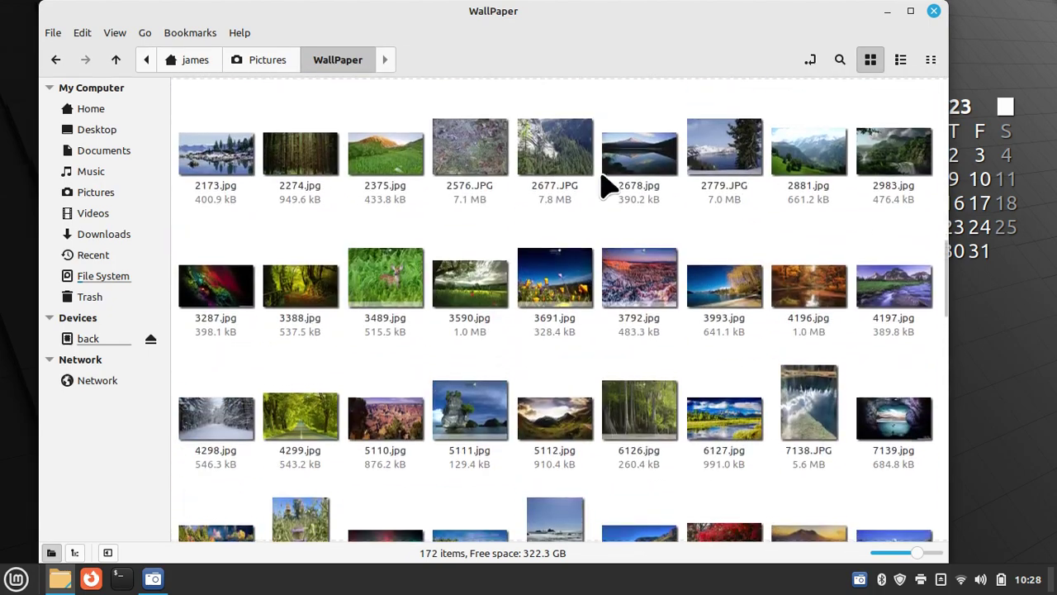
scroll(727, 177, up, 2)
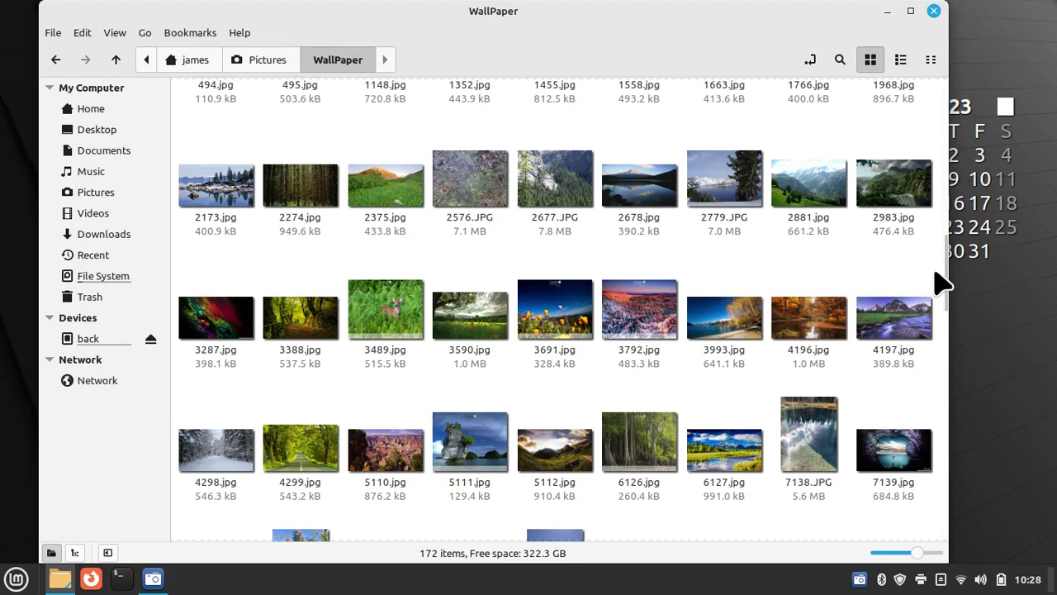
scroll(725, 272, down, 5)
scroll(725, 273, up, 12)
scroll(718, 264, up, 2)
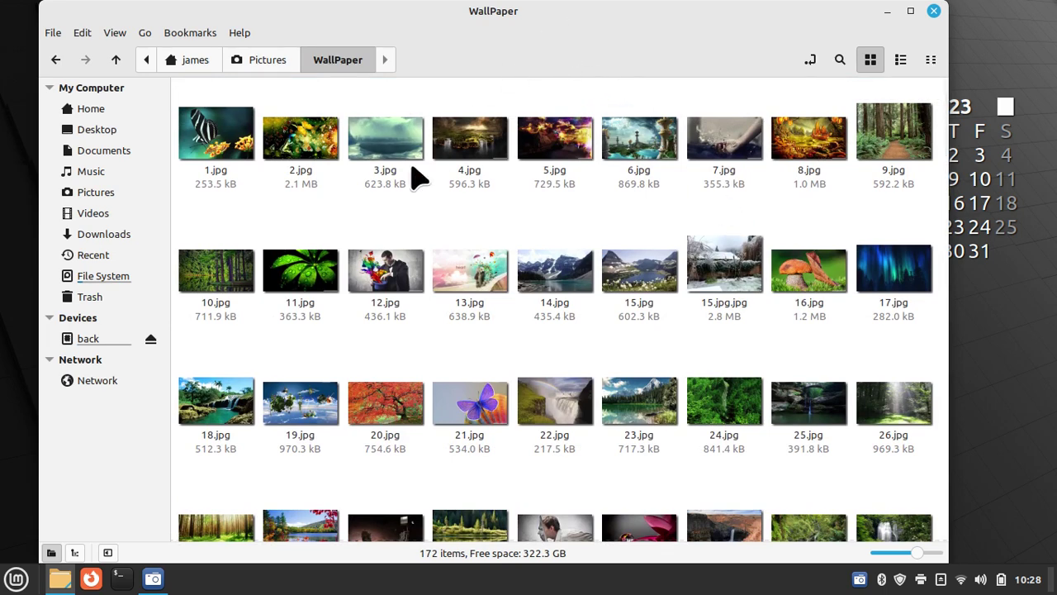
Step: Go to the Home folder, look at the context options for its empty area and dismiss them
click(112, 109)
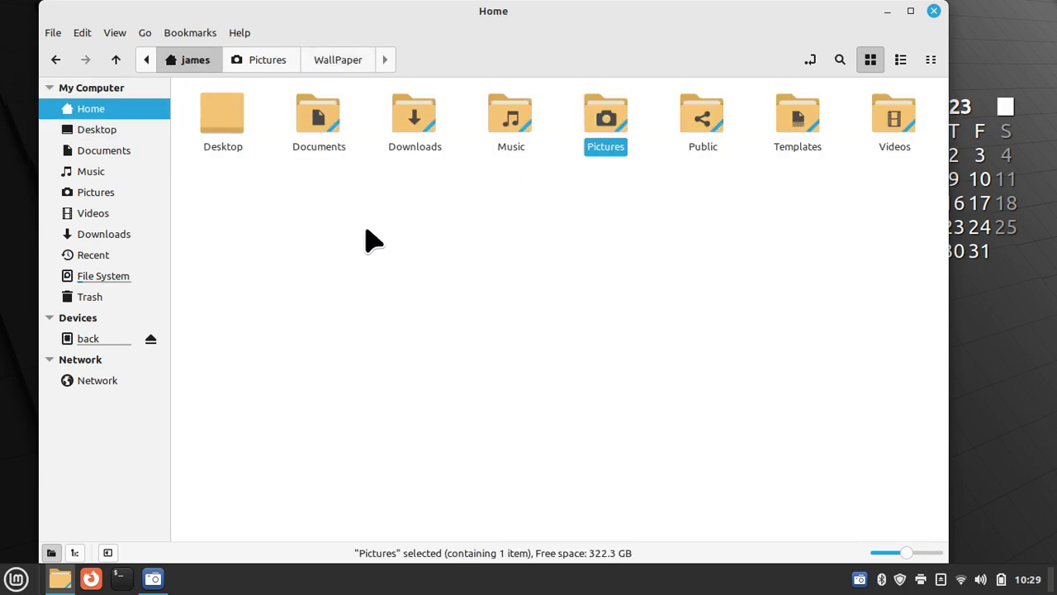
right_click(342, 218)
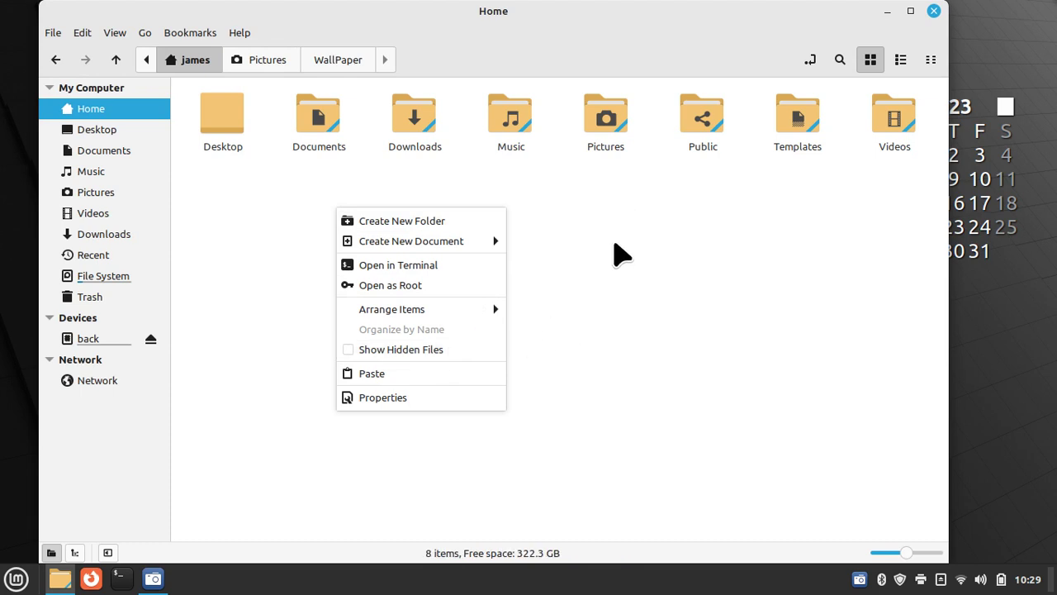
click(624, 235)
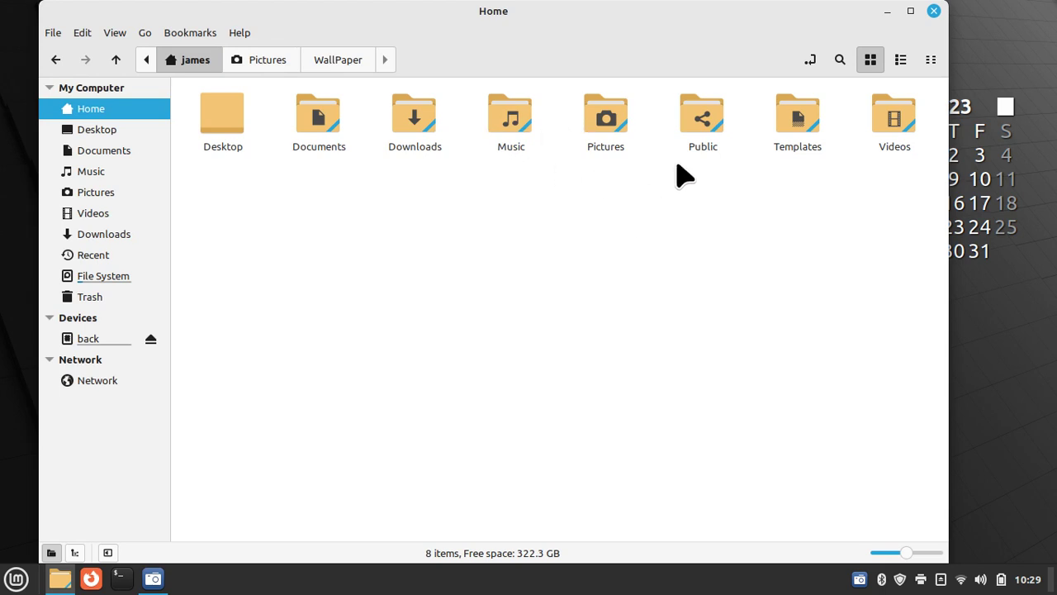
Step: Open the WallPaper folder inside Pictures from the Home folder and close the file manager
click(602, 112)
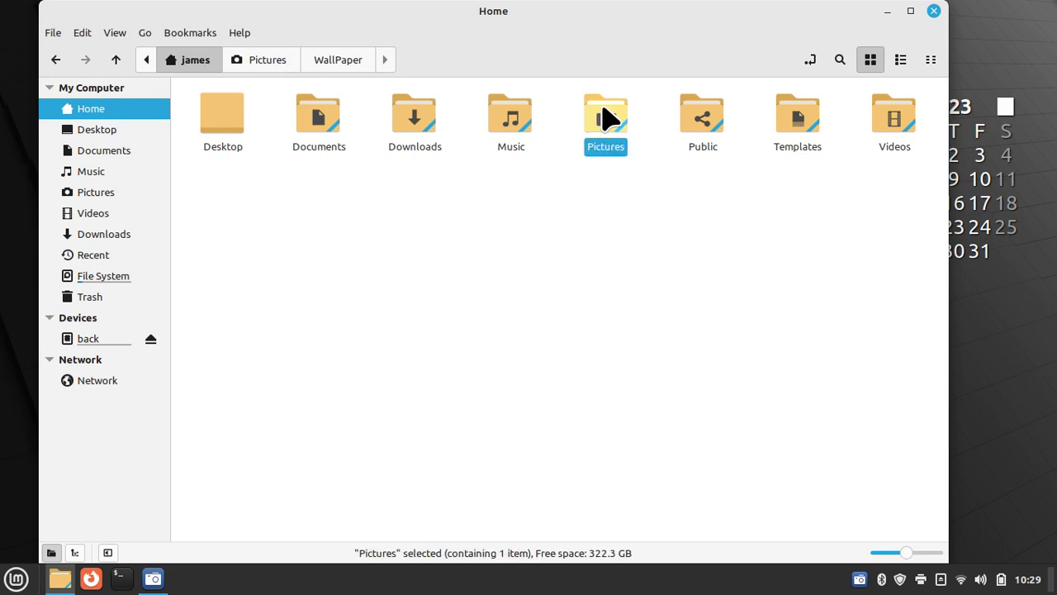
double_click(604, 116)
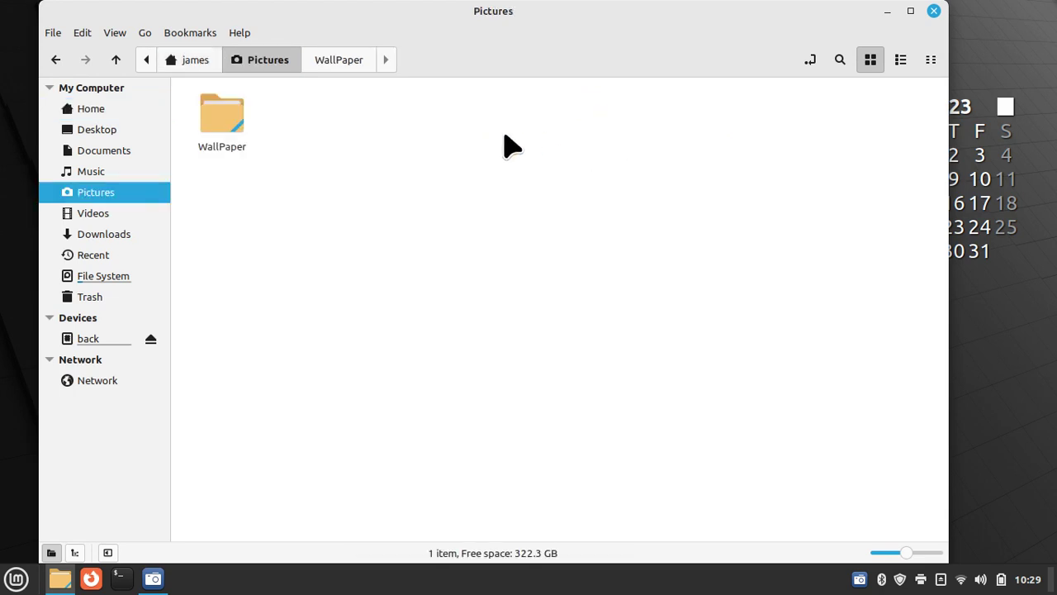
double_click(222, 123)
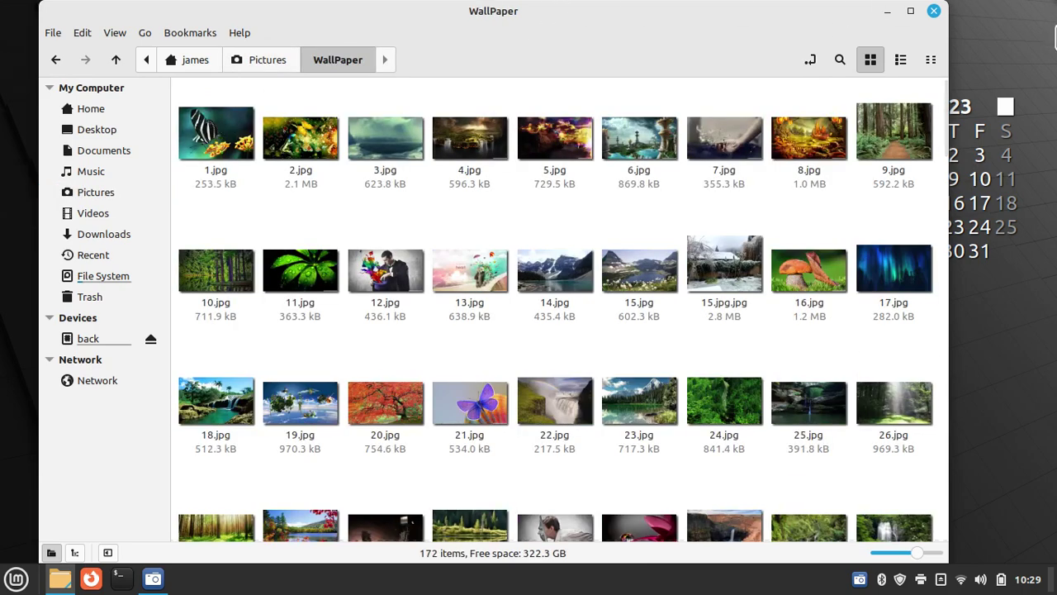
click(934, 12)
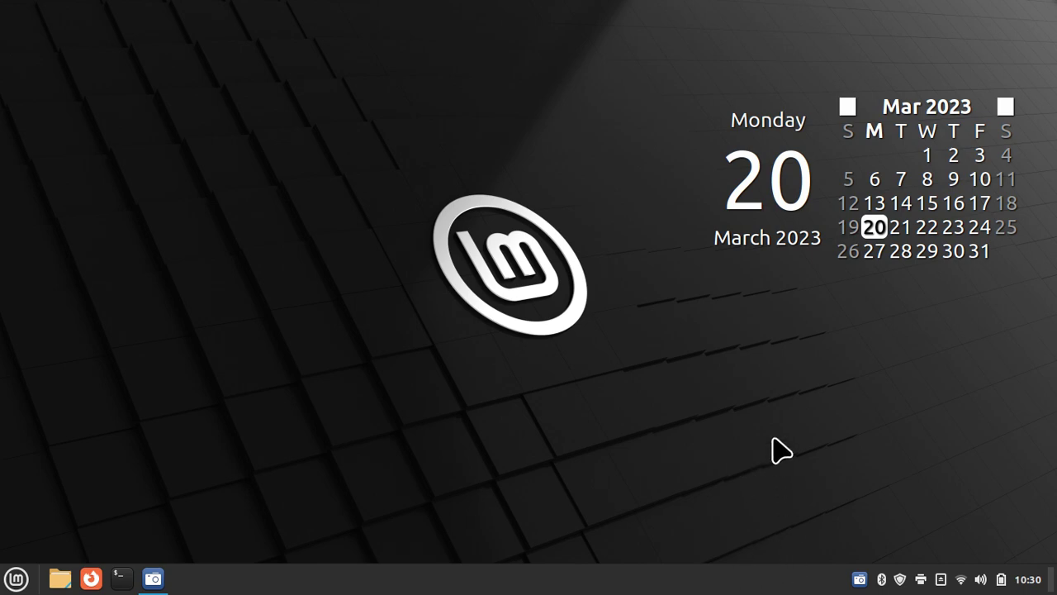
Step: Toggle caps lock, search the downloadable panel applets for "CAP" and download Lock keys indicator with notifications
key(Caps_Lock)
right_click(686, 586)
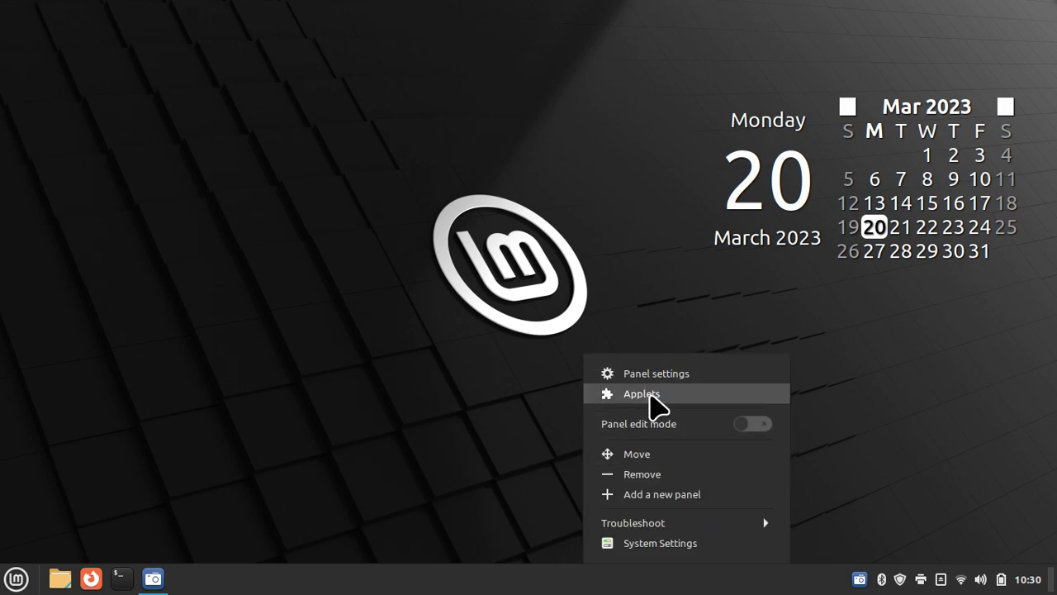
click(653, 404)
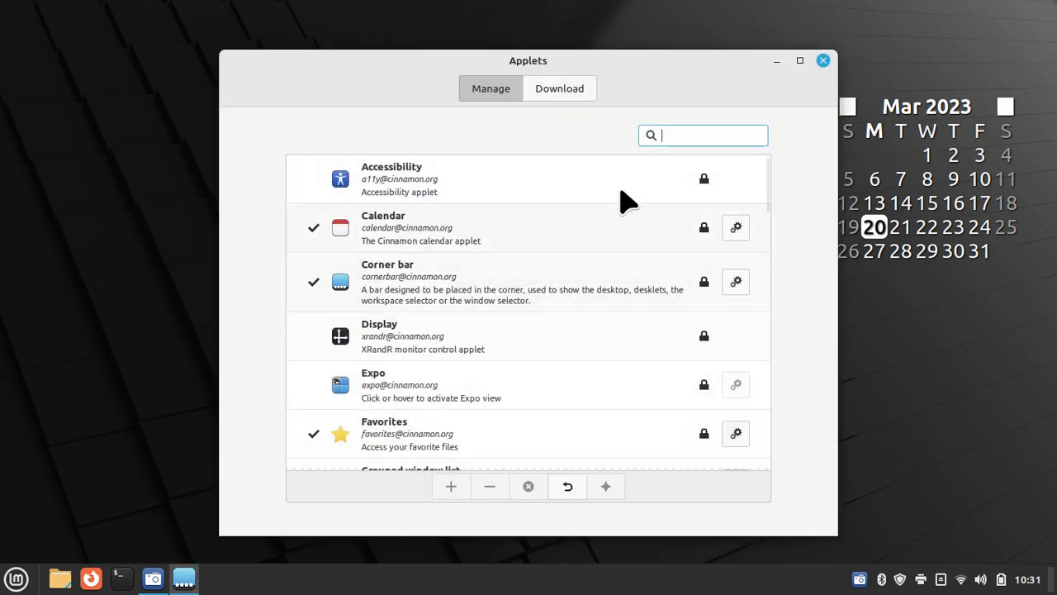
click(562, 94)
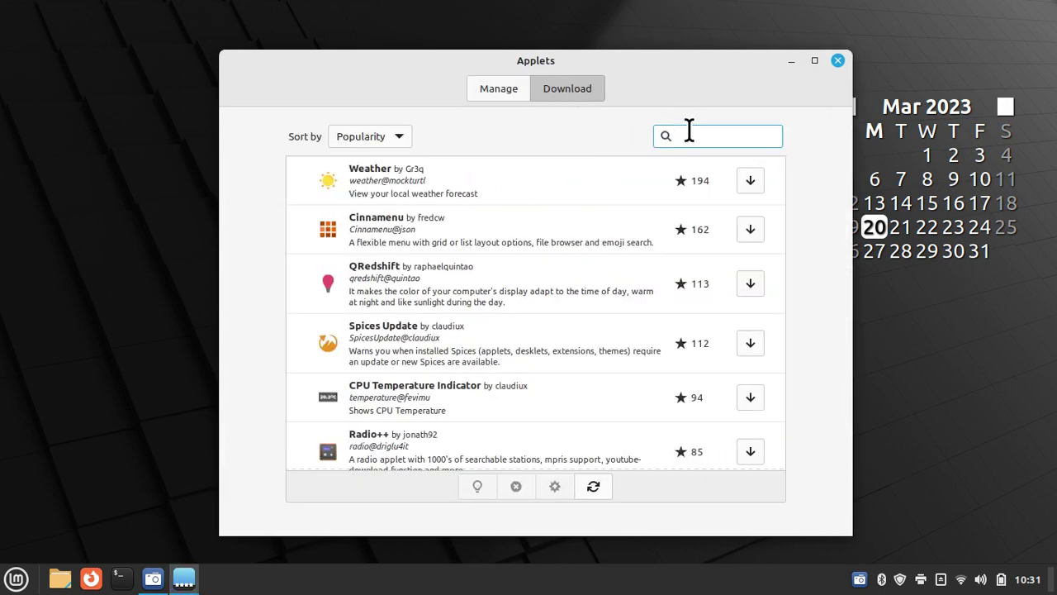
text(CAP)
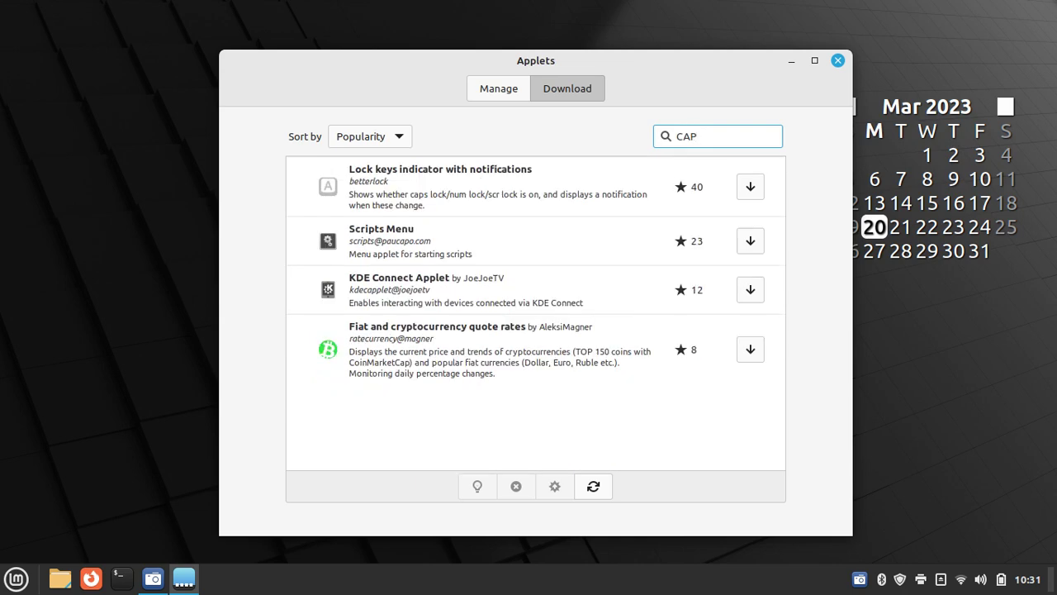
click(443, 179)
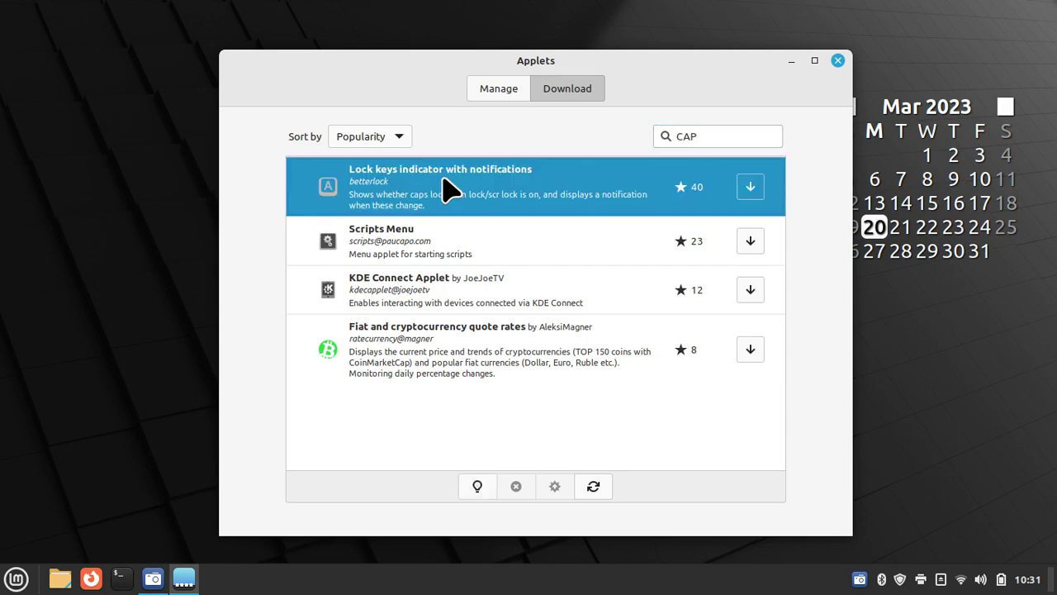
click(754, 185)
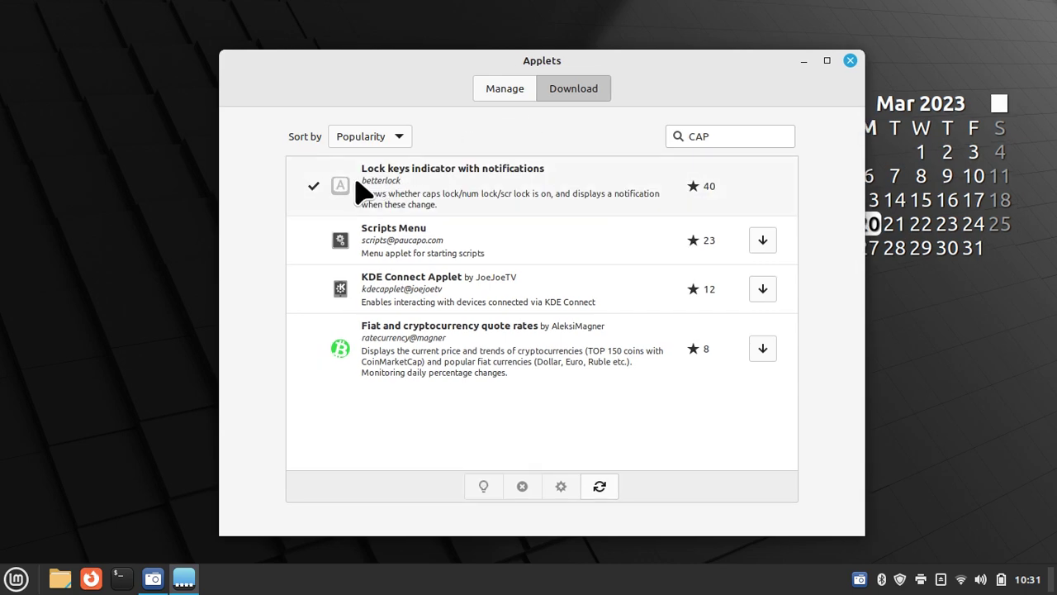
Step: Add the installed Lock keys indicator with notifications applet to the panel
click(495, 93)
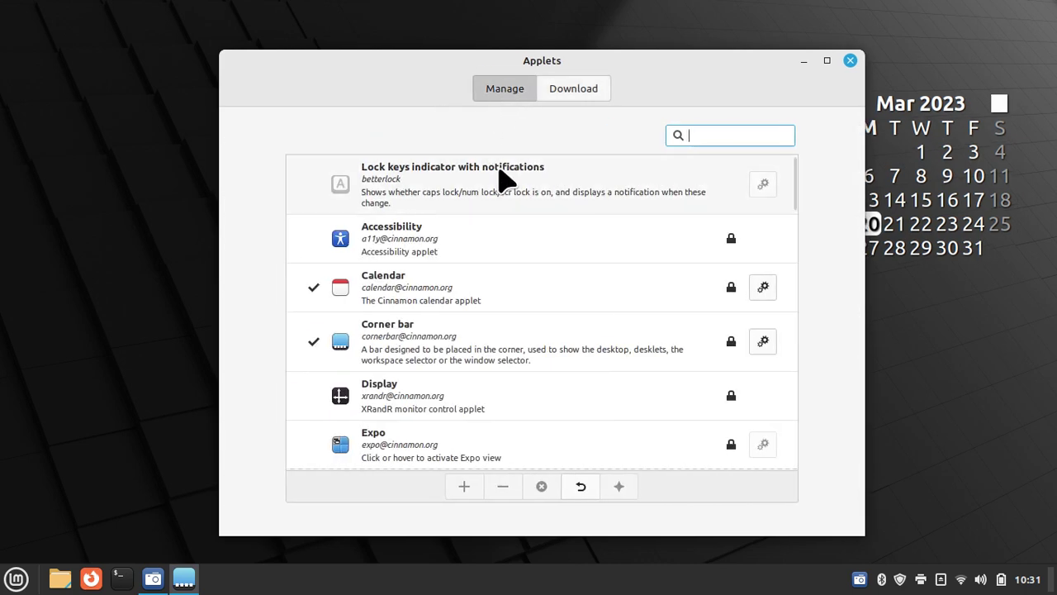
click(500, 169)
click(465, 487)
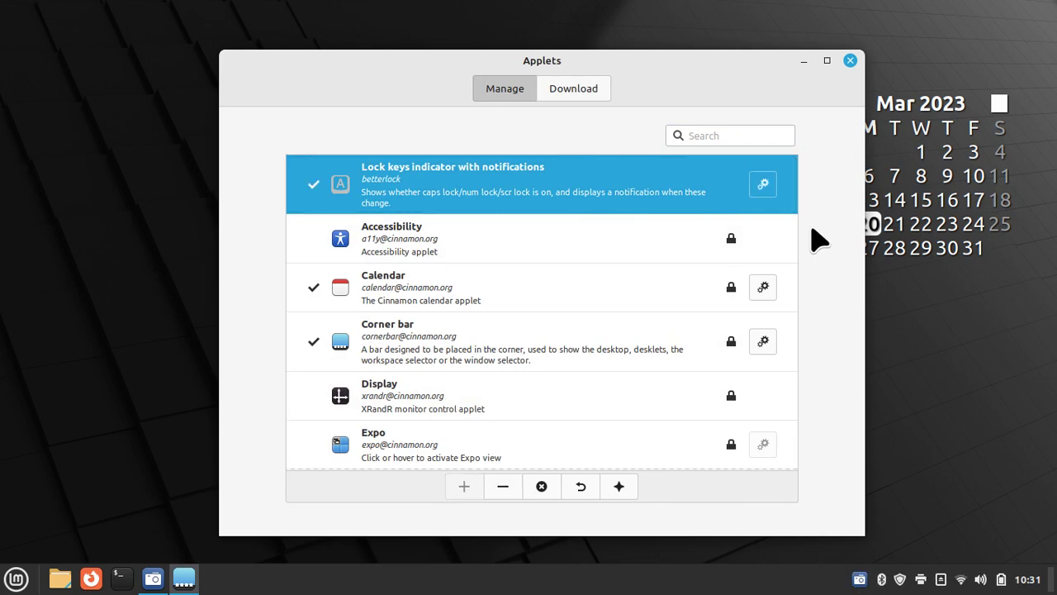
Step: Enable Show notifications and Show caps lock indicator for the lock keys applet, and close its settings and the Applets window
click(762, 184)
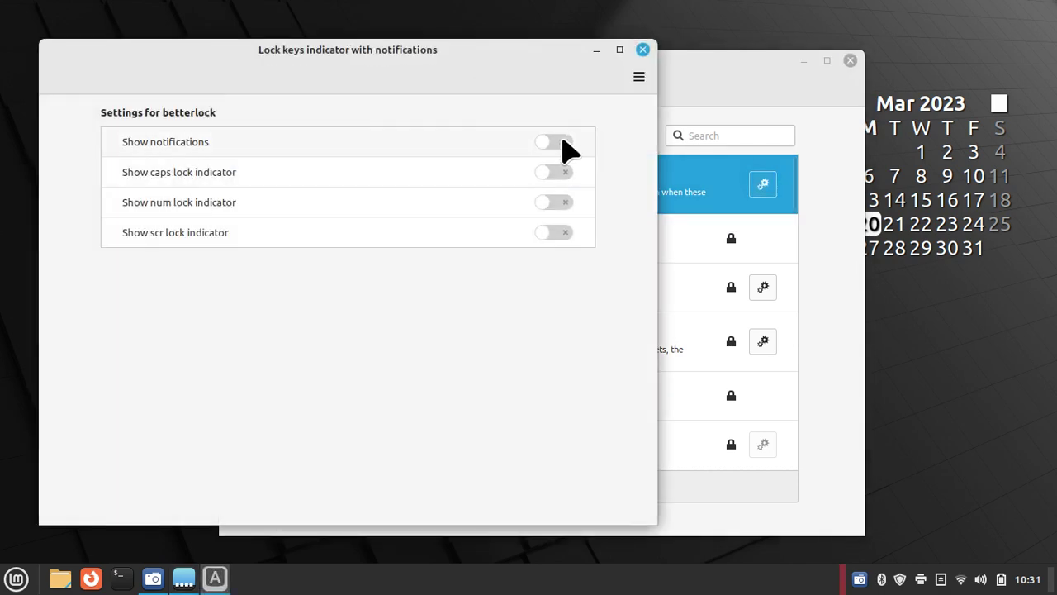
click(561, 140)
click(558, 172)
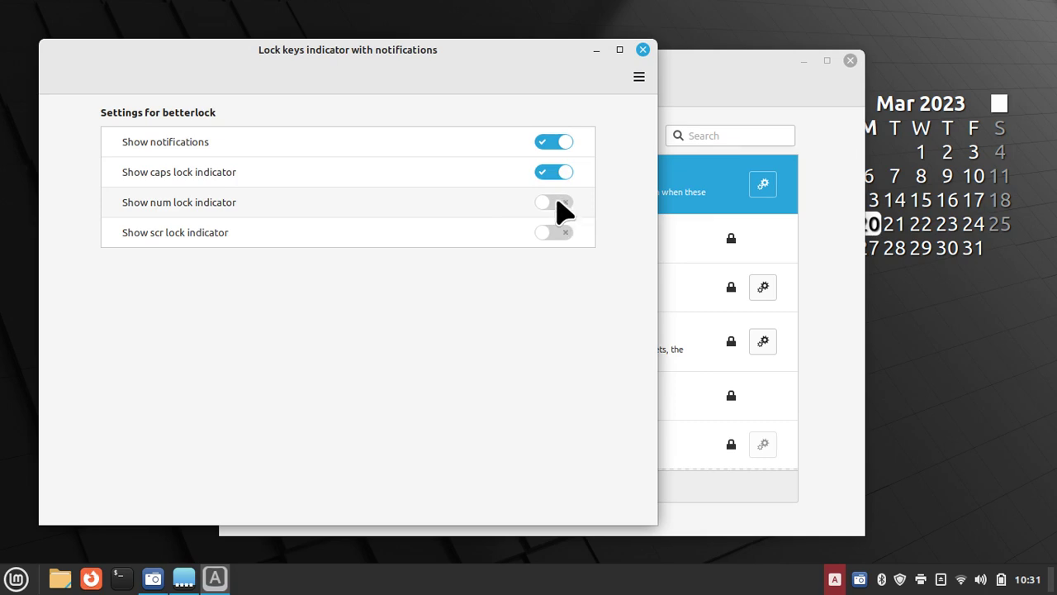
click(643, 50)
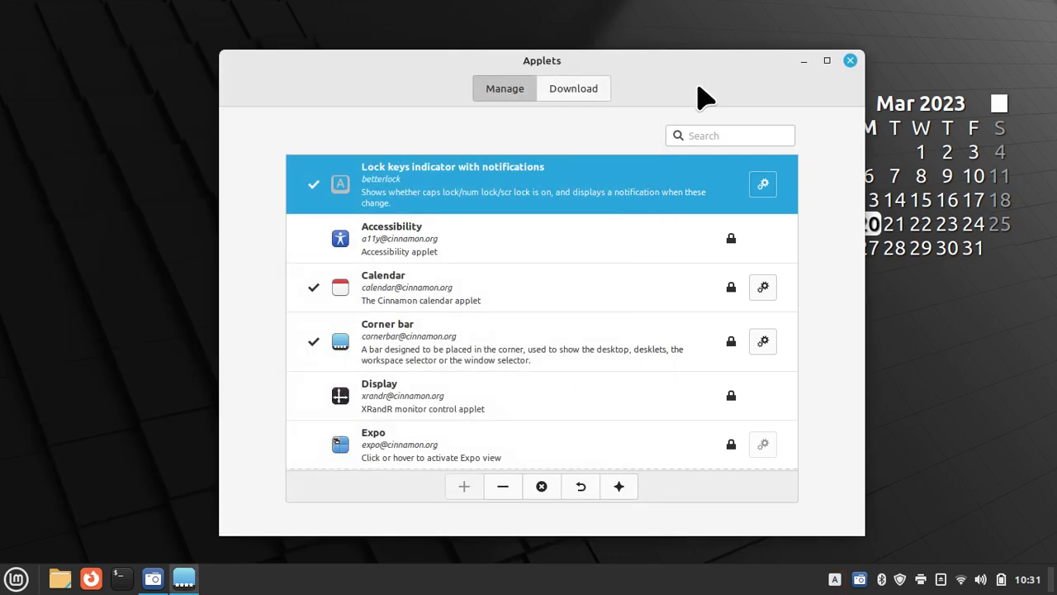
click(851, 62)
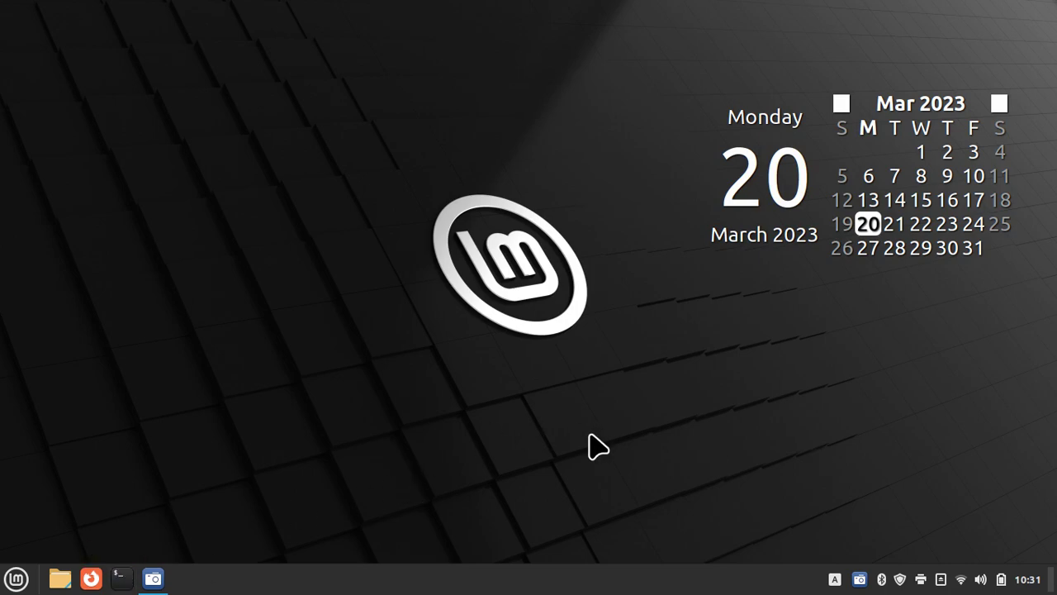
Step: Test the lock keys applet by switching caps lock on and off several times
key(Caps_Lock)
key(Caps_Lock)
key(Caps_Lock)
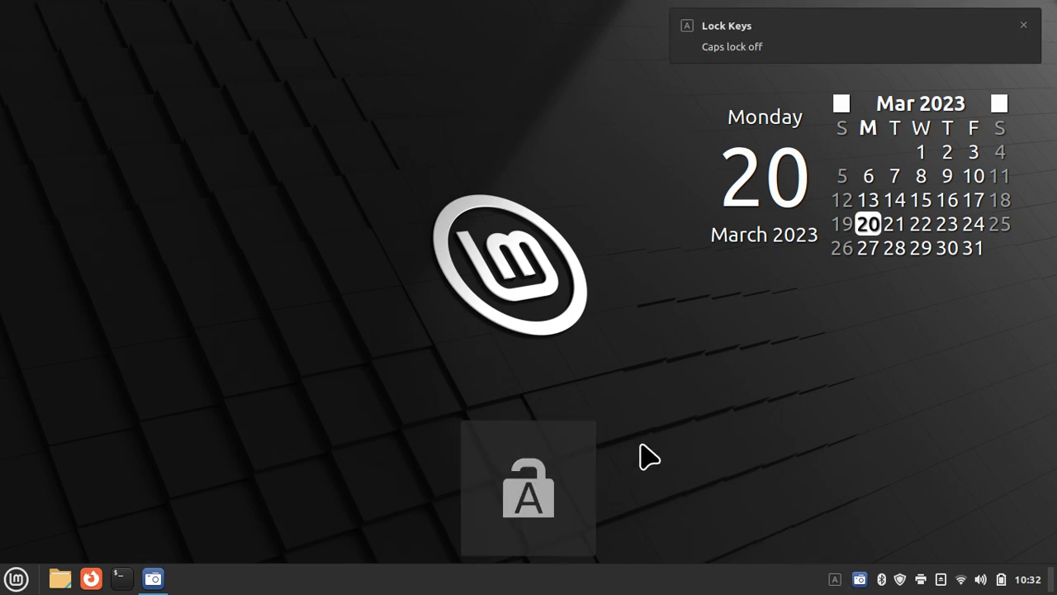